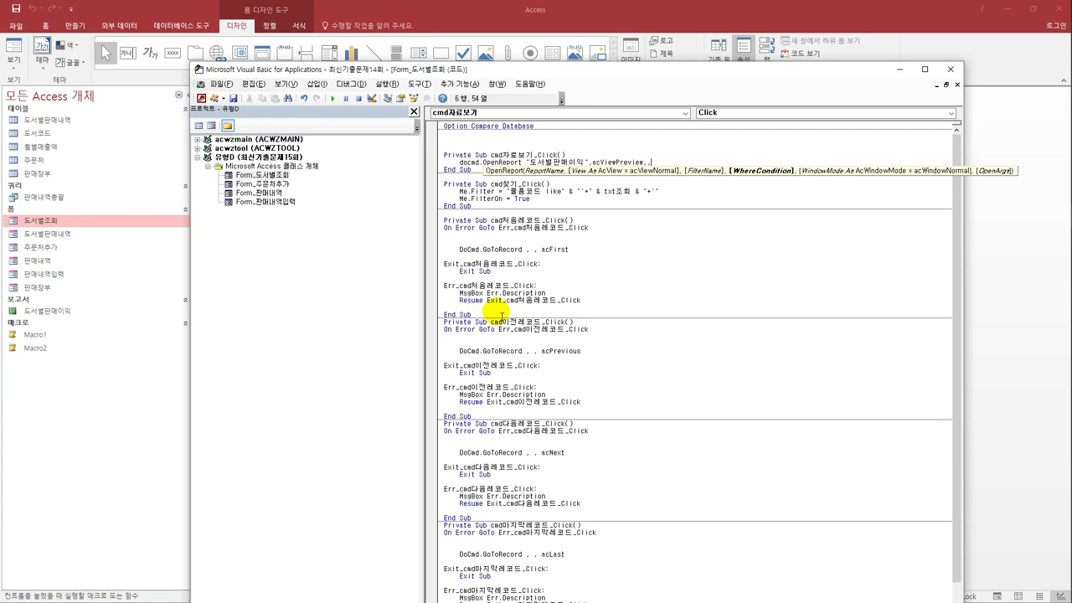
Step: Complete the cmd자료보기 OpenReport statement with the where condition "month([주문일자]) = 8", and close the code editor and the 도서별조회 form
type("\"mont")
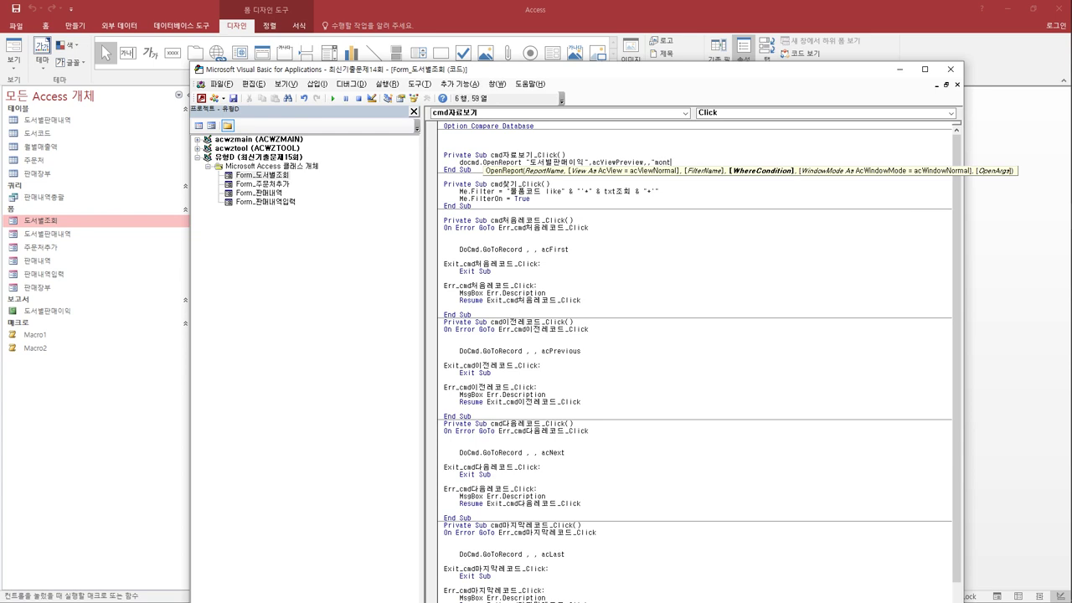
type("h([주문일자]) = 8\"")
left_click(495, 312)
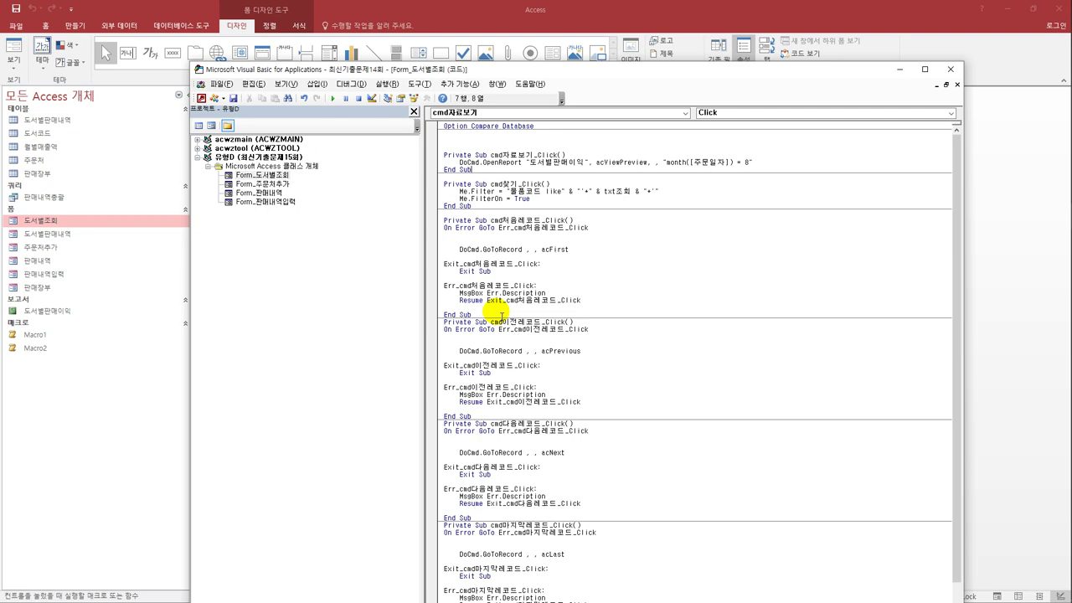
left_click(949, 69)
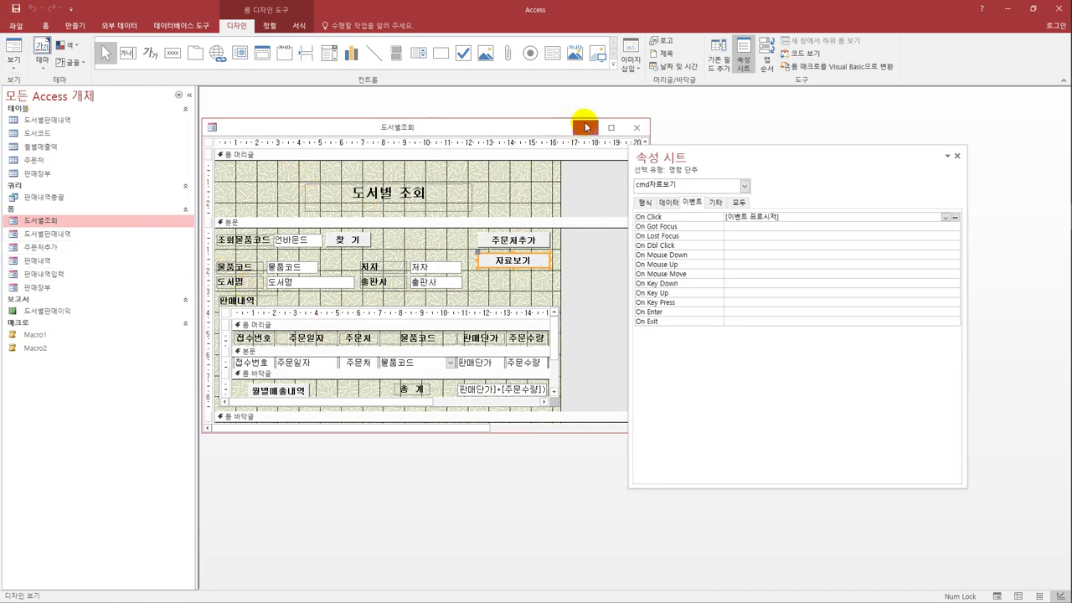
left_click(638, 128)
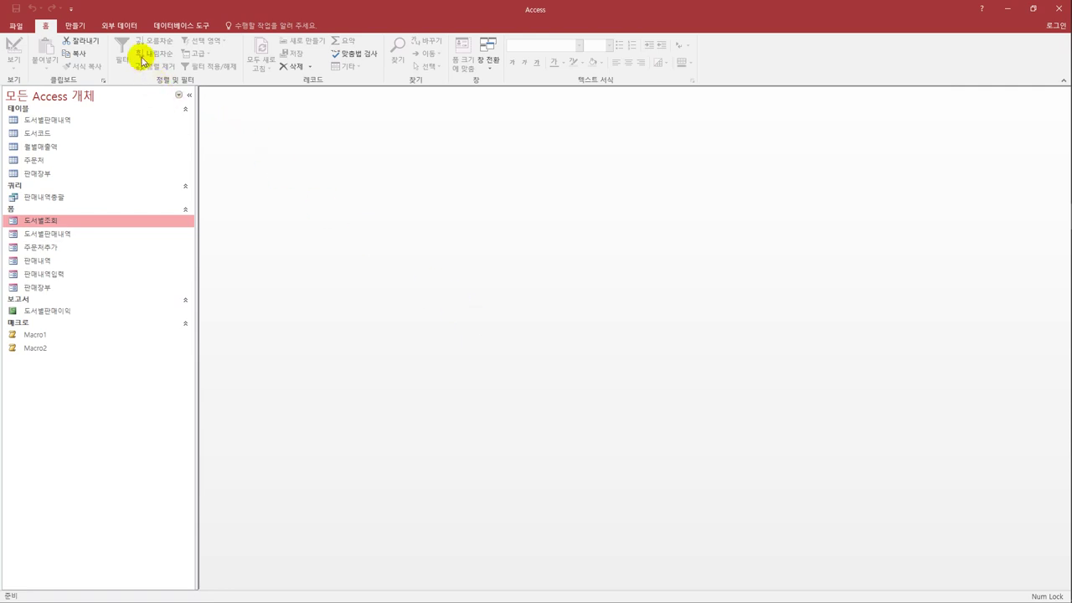
Step: Create a new design-view query with the tables 도서별판매내역 and 도서코드, and enlarge both field lists to show every field
left_click(83, 32)
left_click(173, 60)
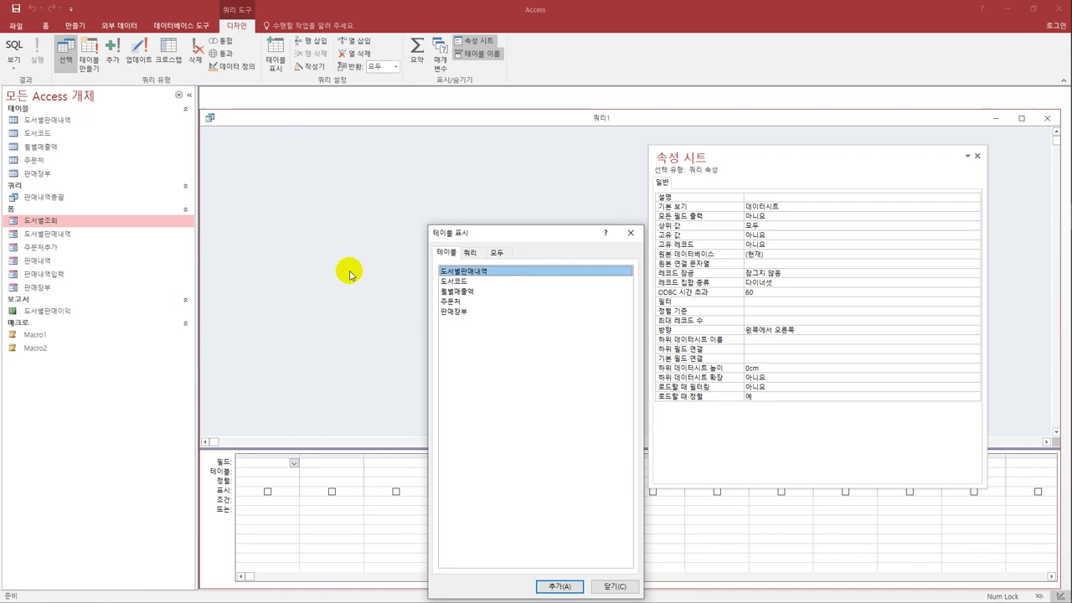
double_click(481, 272)
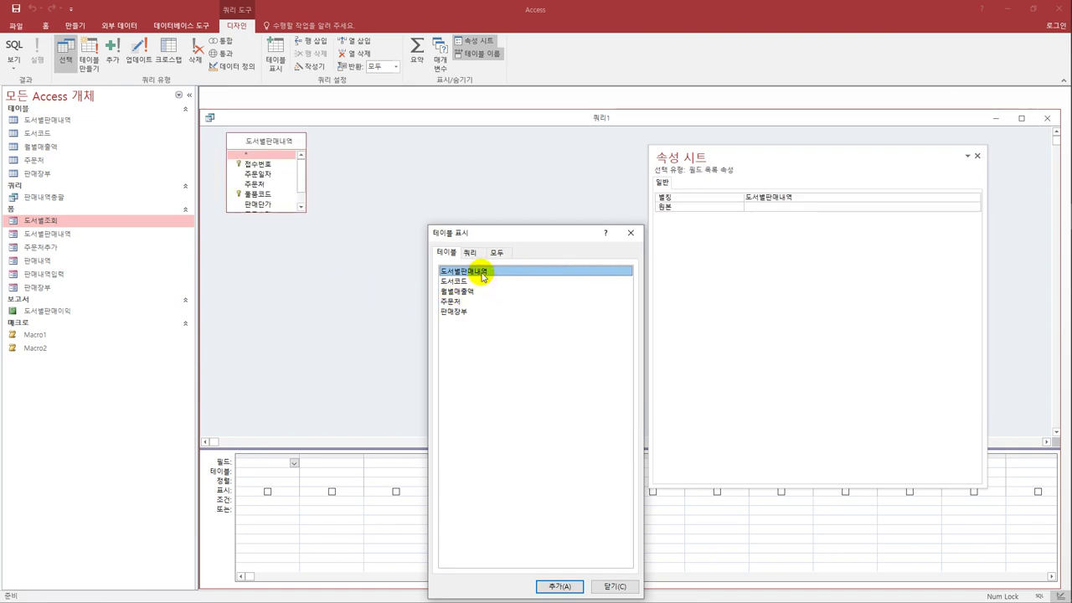
left_click(479, 282)
double_click(479, 282)
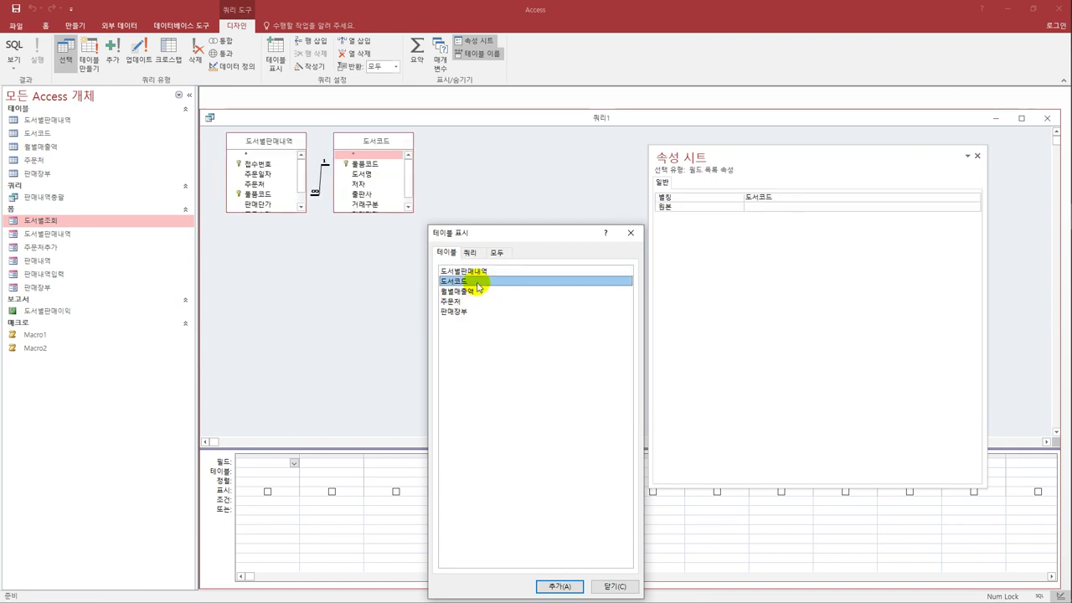
left_click(631, 232)
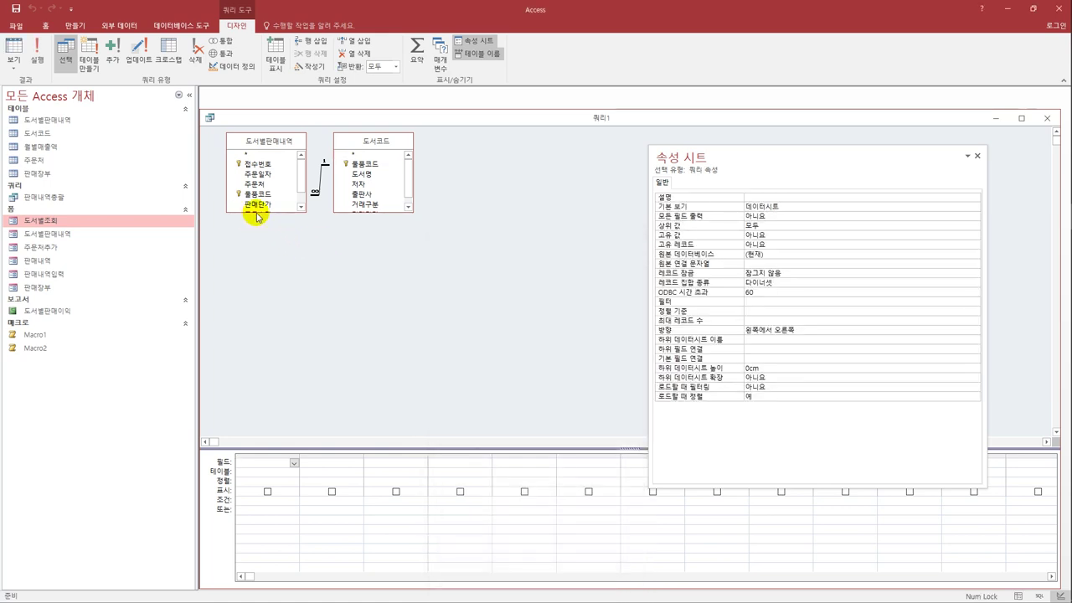
left_click_drag(256, 212, 254, 261)
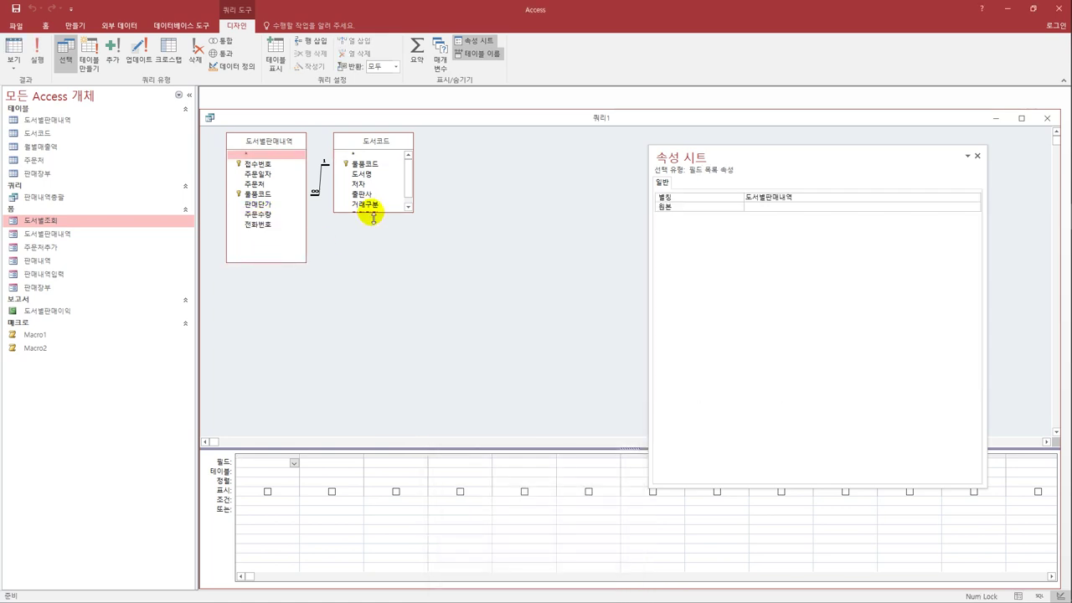
left_click_drag(372, 211, 373, 259)
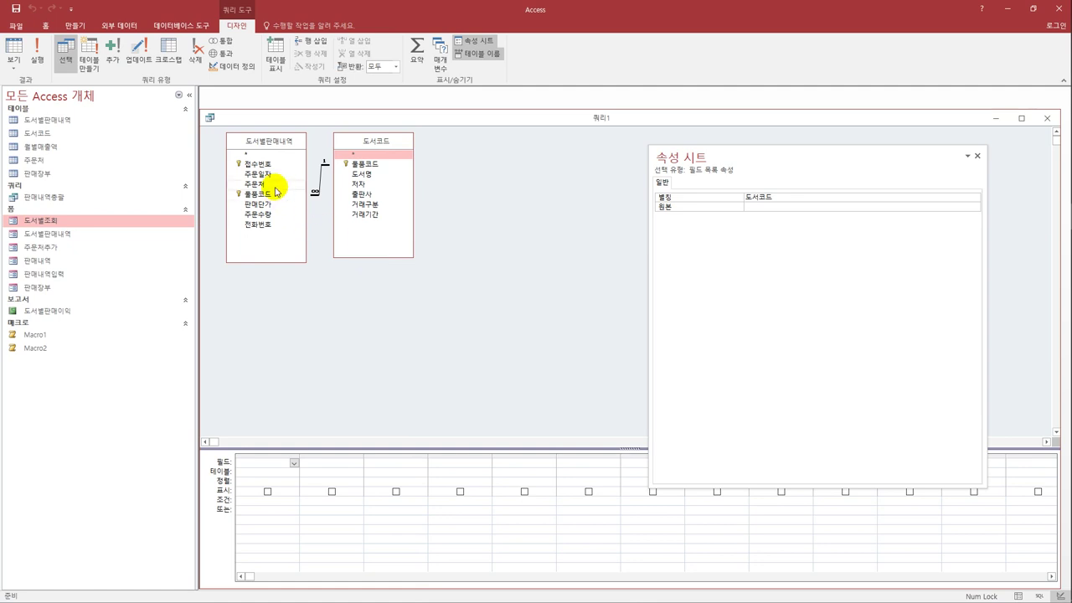
Step: Add 출판사 from 도서코드, and 주문일자 and 주문수량 from 도서별판매내역, to the query grid
double_click(361, 194)
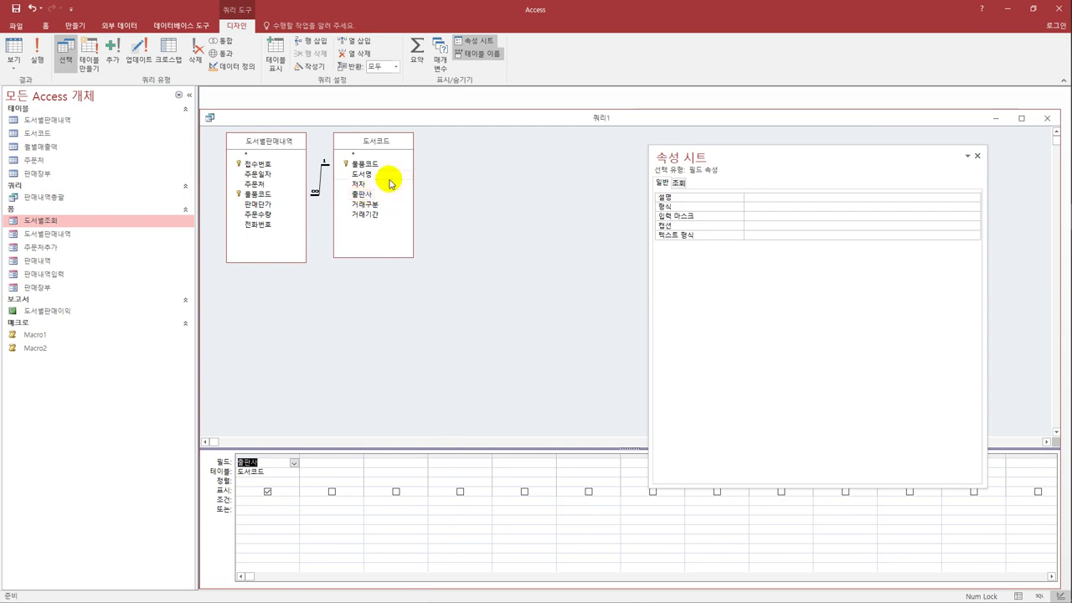
left_click(268, 177)
double_click(268, 178)
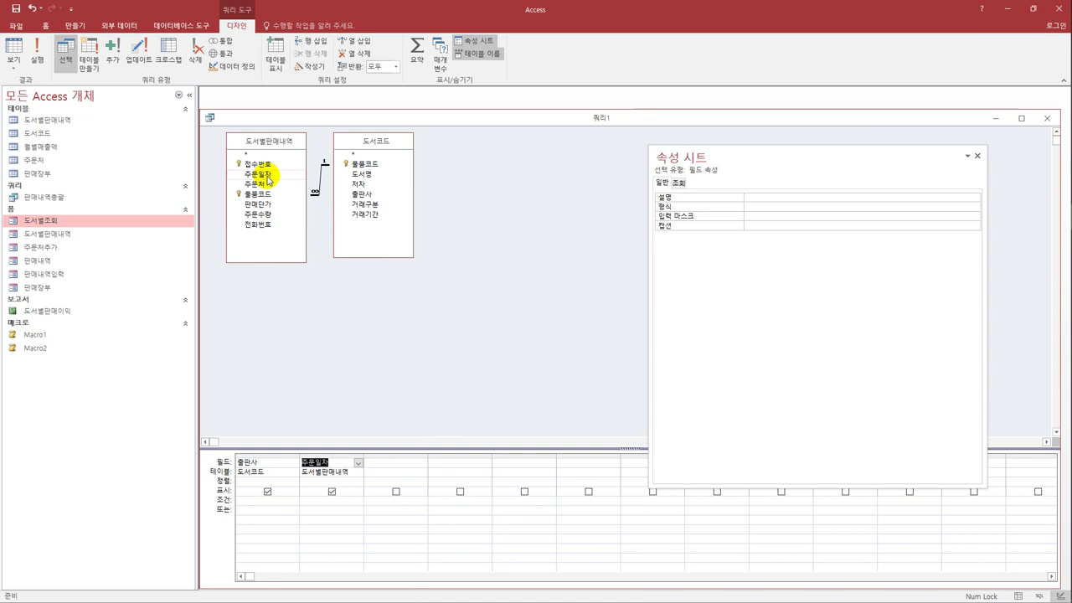
left_click(358, 216)
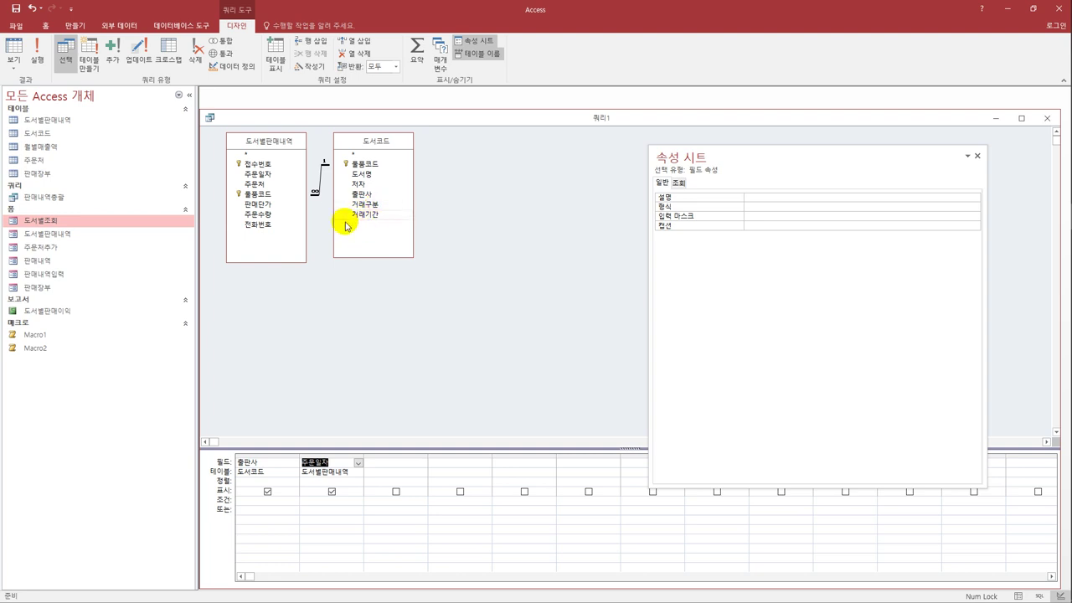
left_click(270, 224)
left_click(270, 216)
double_click(270, 216)
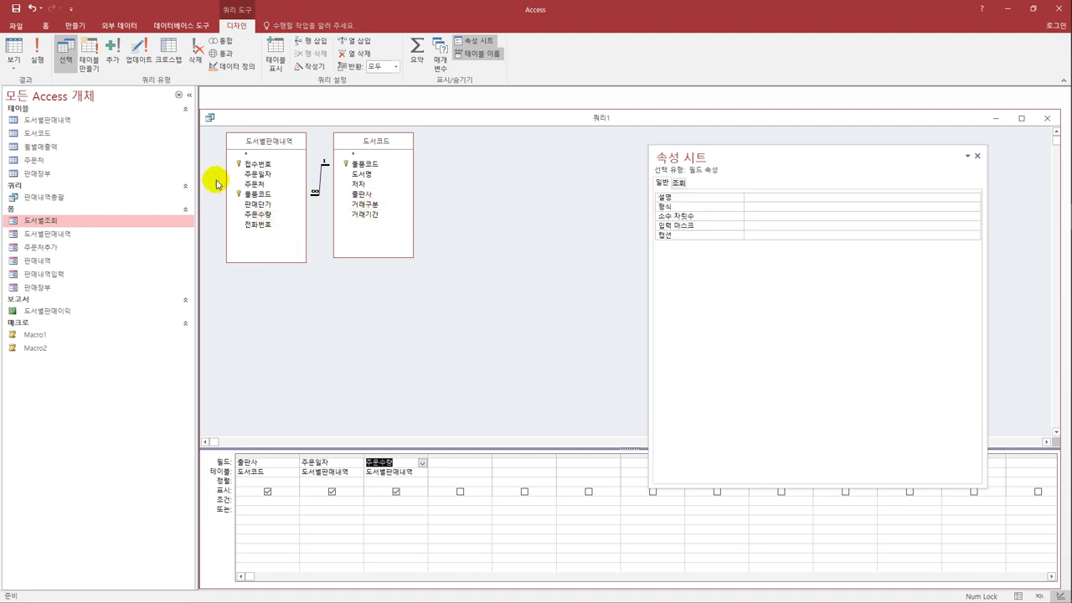
Step: Convert the query to a crosstab with 출판사 as row heading (행 머리글) and 주문일자 as column heading (열 머리글)
left_click(168, 54)
left_click(286, 498)
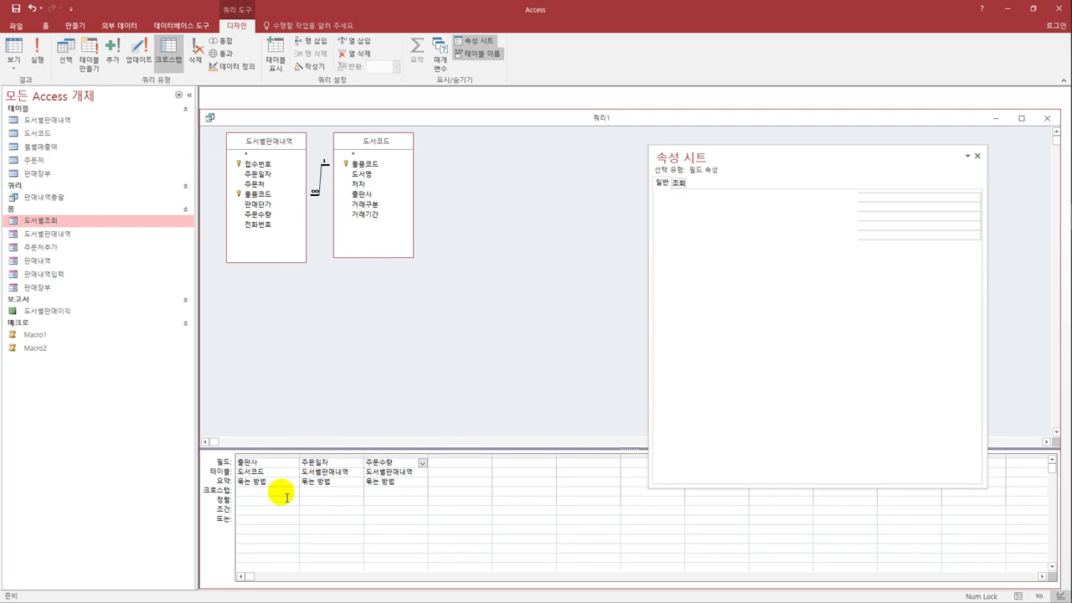
left_click(293, 498)
left_click(285, 491)
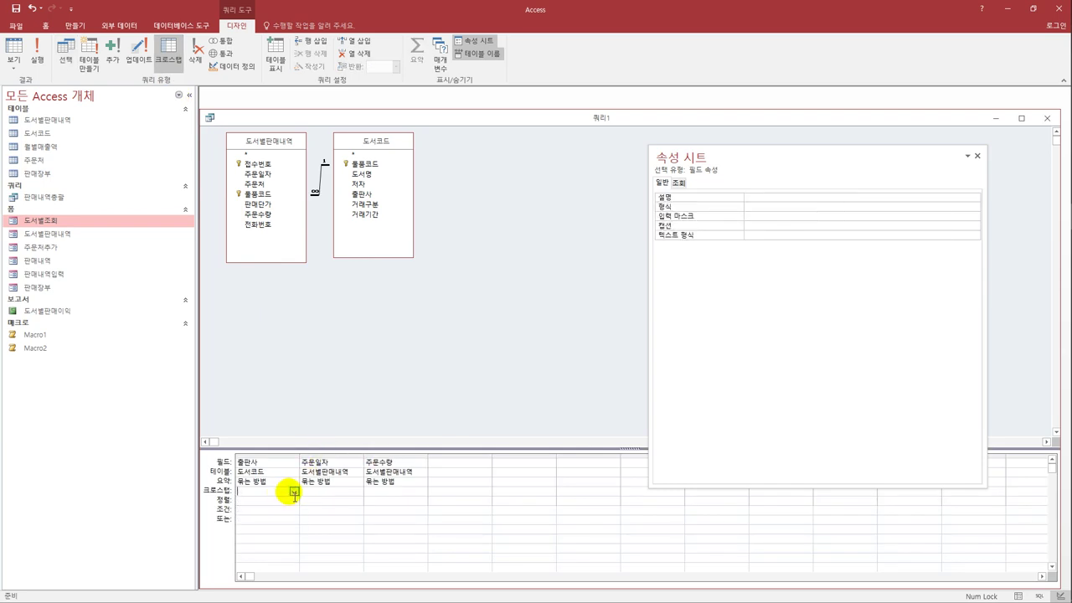
left_click(293, 491)
left_click(281, 500)
left_click(337, 493)
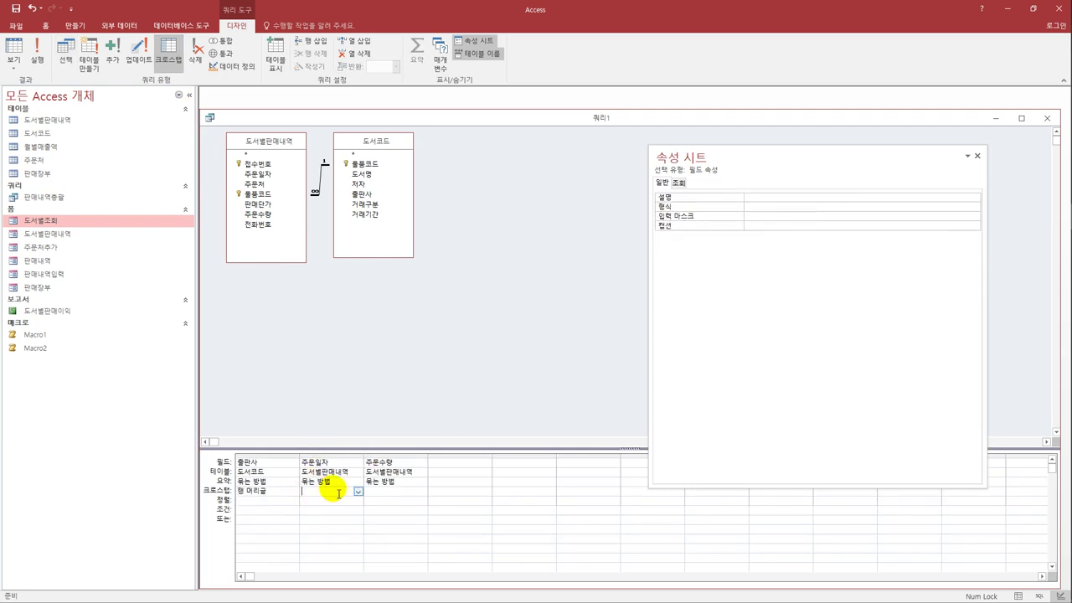
left_click(357, 492)
left_click(353, 509)
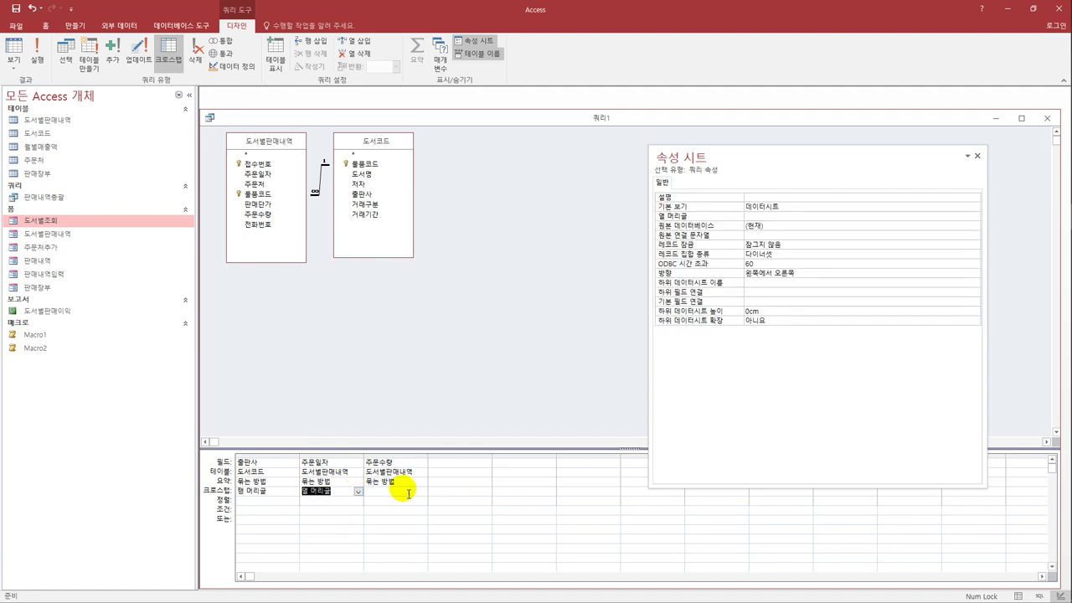
Step: Make 주문수량 the crosstab value (값) and summarise it by count (개수)
left_click(402, 492)
left_click(422, 491)
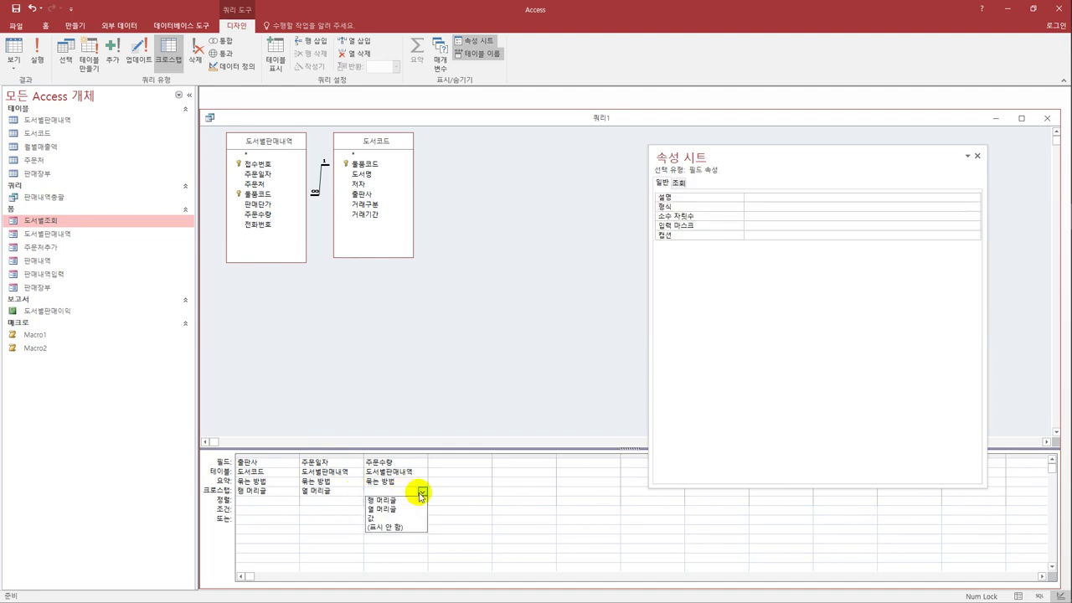
left_click(409, 519)
left_click(406, 482)
left_click(422, 484)
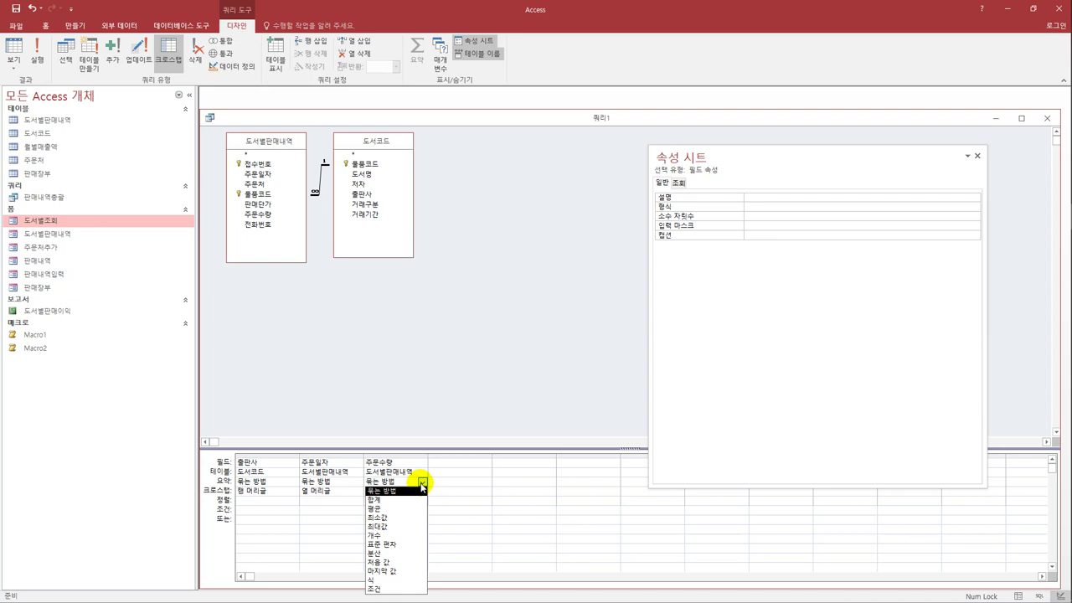
left_click(411, 536)
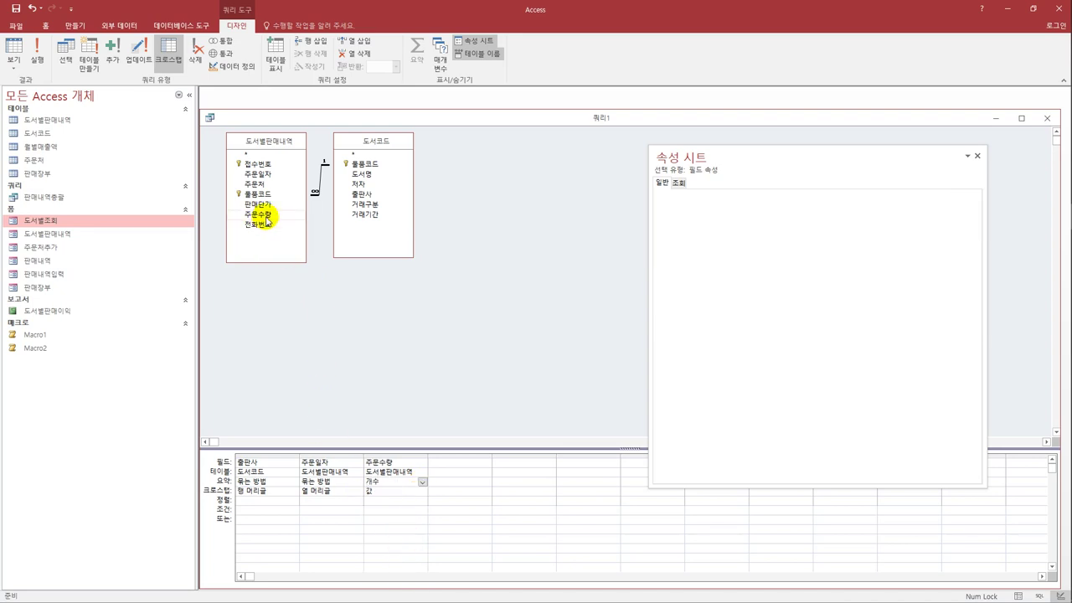
Step: Add a second 주문수량 column to the grid, summarised by count (개수) and used as a row heading (행 머리글)
left_click_drag(267, 220, 498, 498)
left_click(457, 483)
left_click(487, 483)
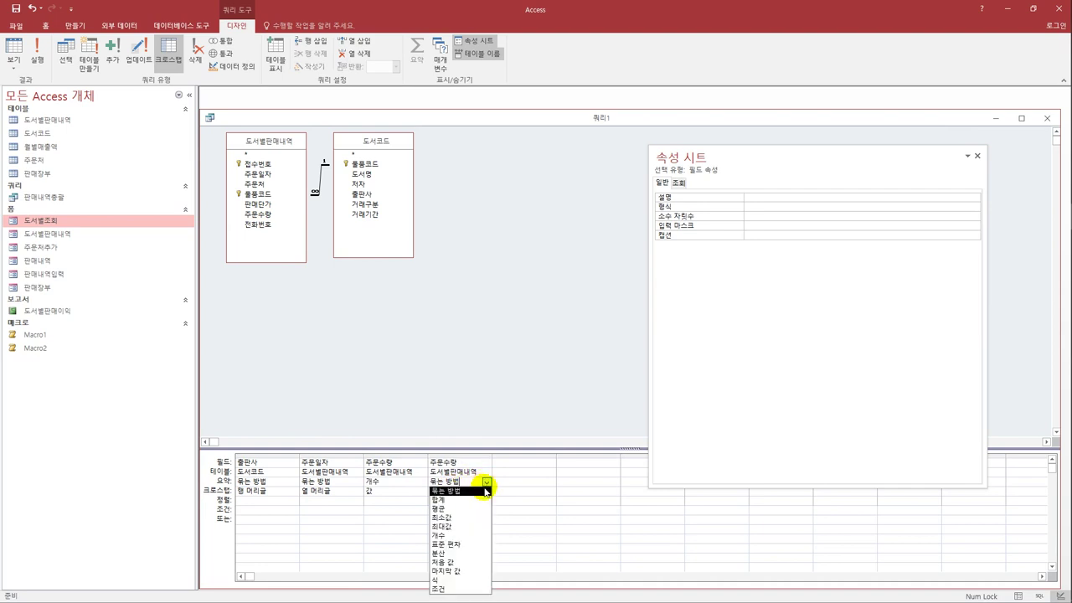
left_click(473, 537)
left_click(481, 492)
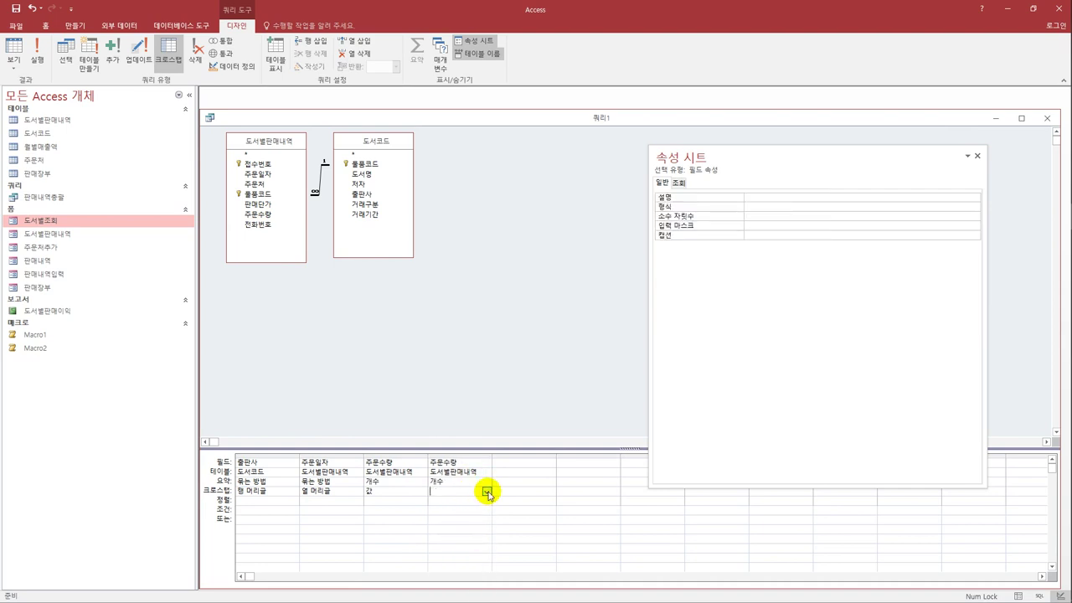
left_click(487, 492)
left_click(476, 501)
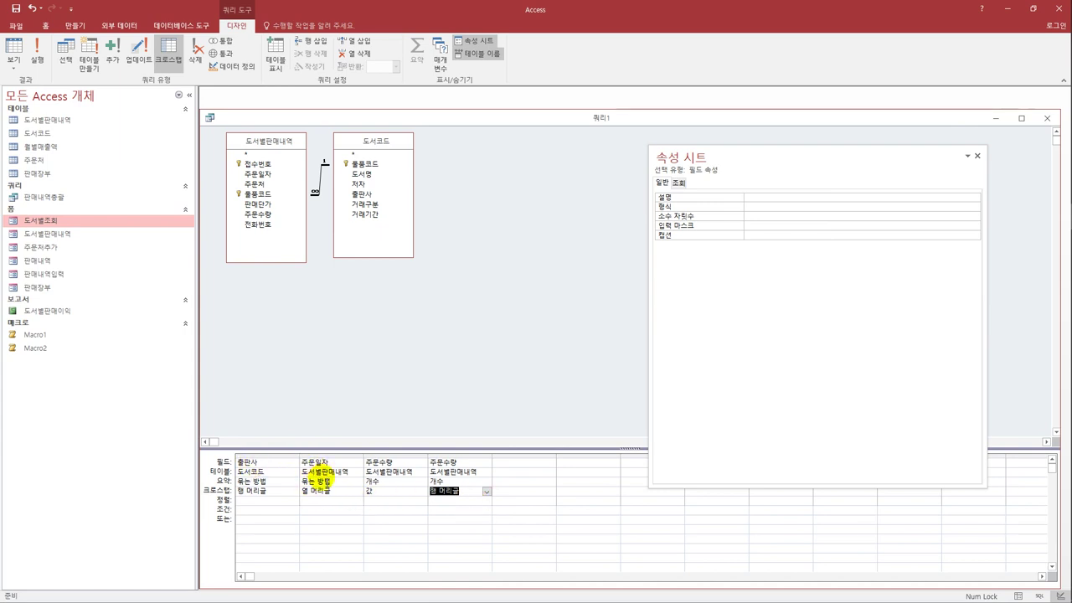
Step: Change the column heading field to the expression month([주문일자])&"월" and widen its column to fit
left_click(303, 463)
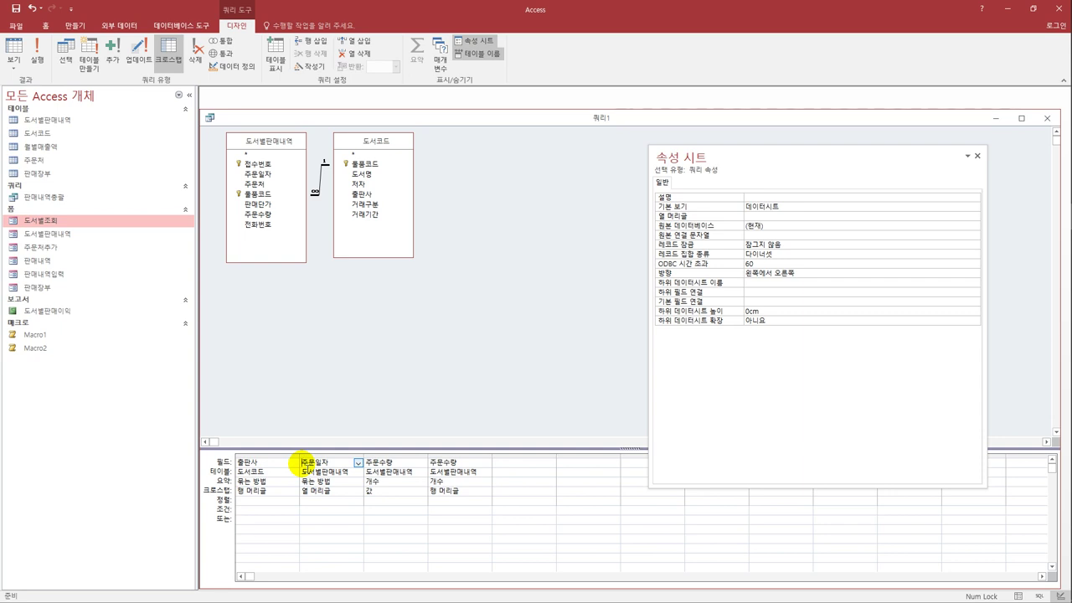
type("month([")
key("End")
type("])&\"월\"")
key("Tab")
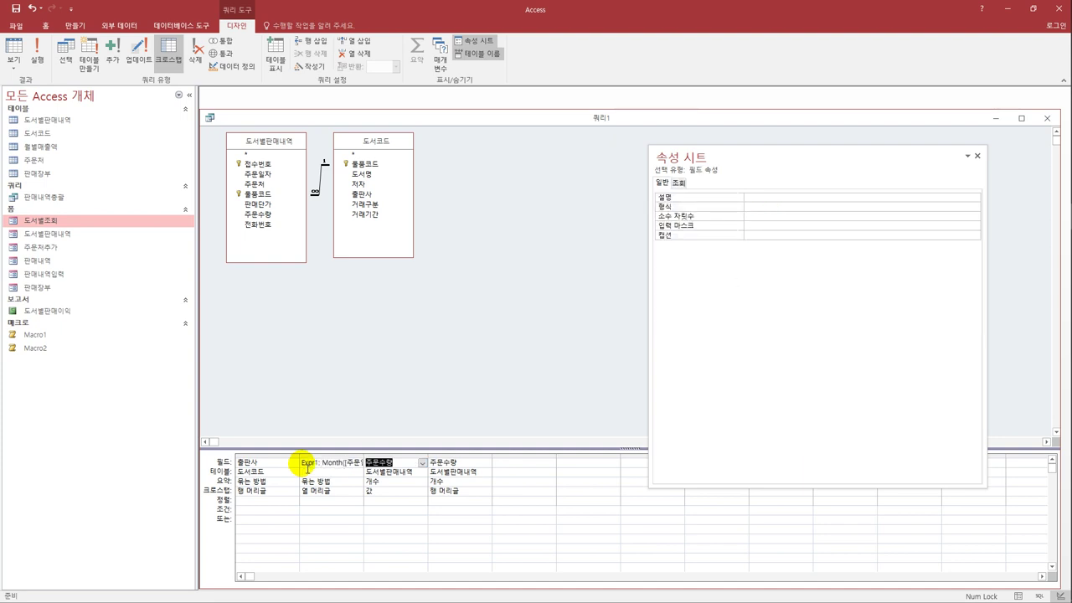
left_click_drag(364, 456, 410, 462)
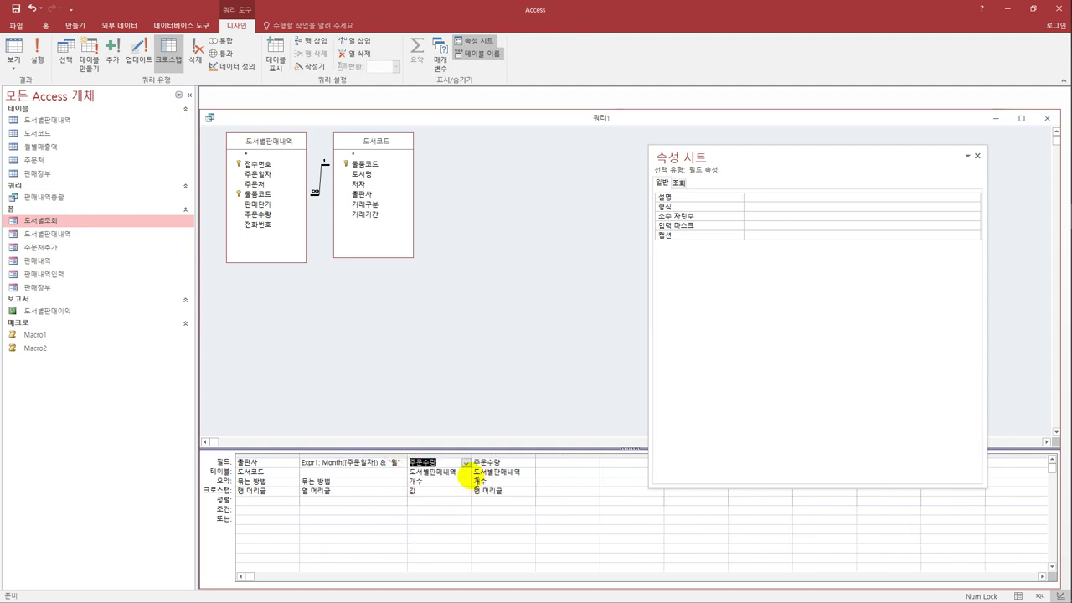
Step: Give the second 주문수량 column the alias 합계
left_click(481, 466)
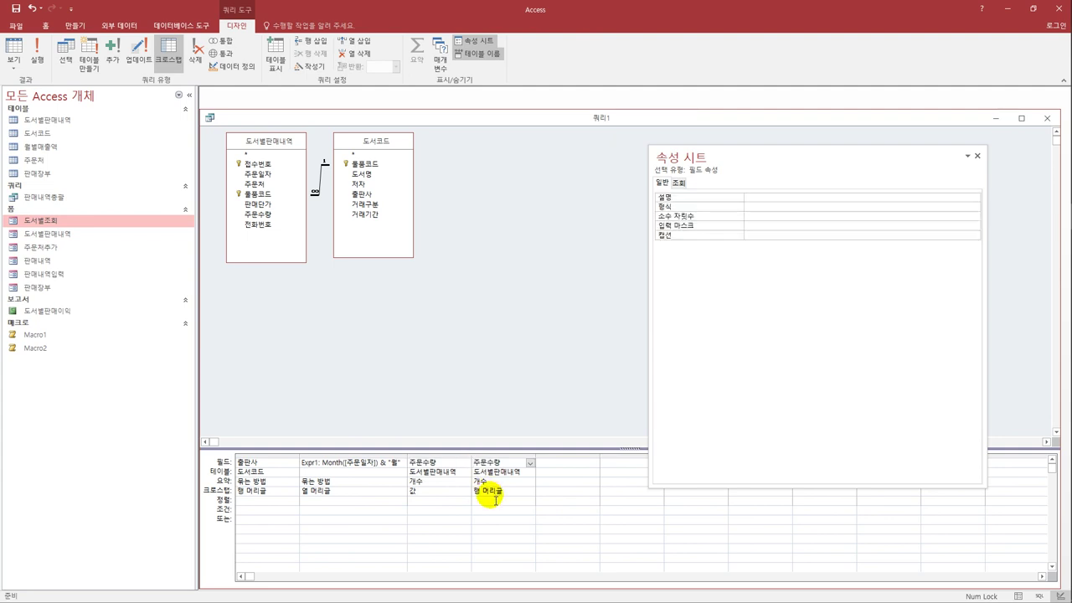
type("합계:")
key("Tab")
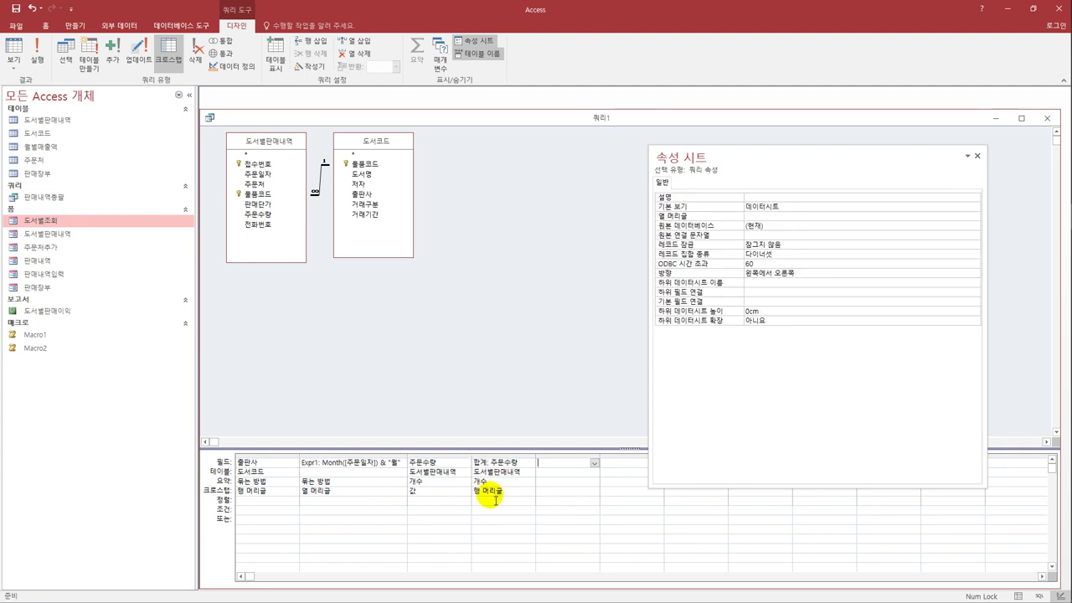
left_click(455, 401)
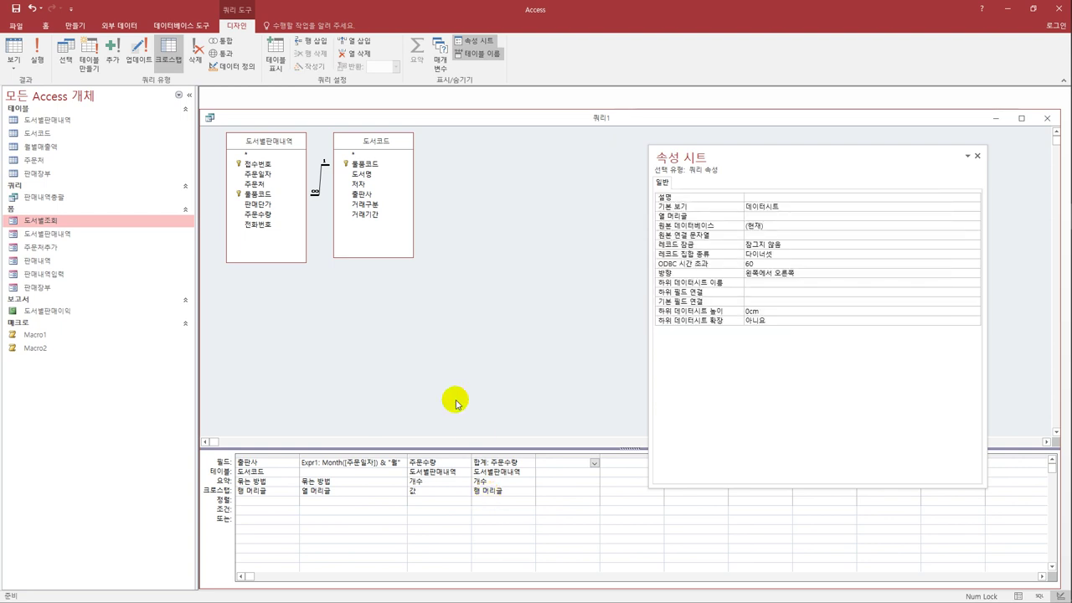
Step: View the crosstab as a datasheet, save the query as 출판사별월별주문건수 and close it
left_click(14, 52)
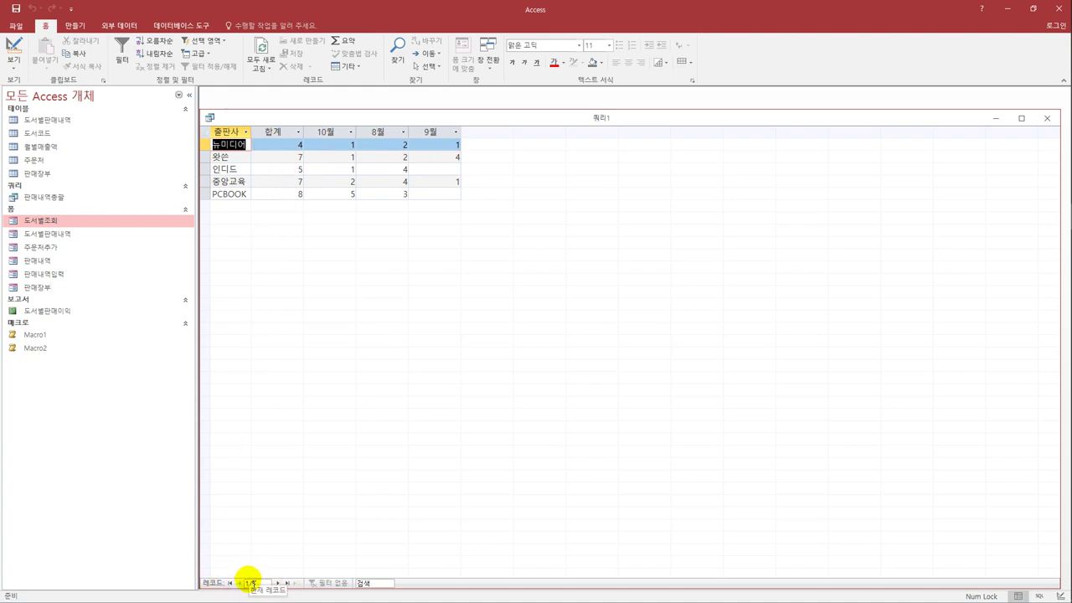
left_click(15, 9)
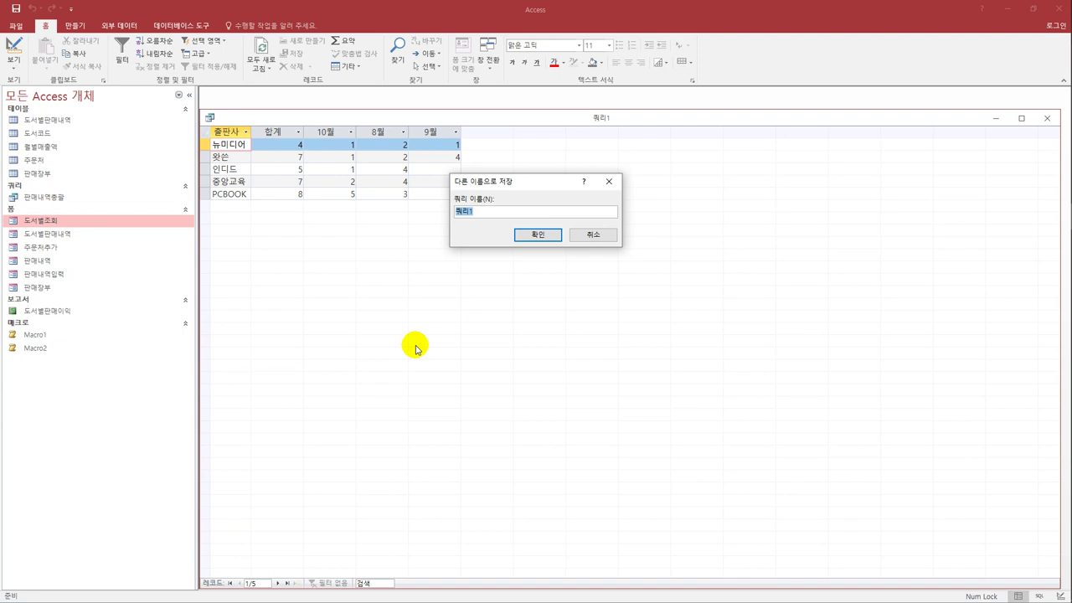
type("ㅊ")
type("출판사")
type("별ㅇ")
type("별주문건ㅅ")
type("ㅜ")
left_click(544, 238)
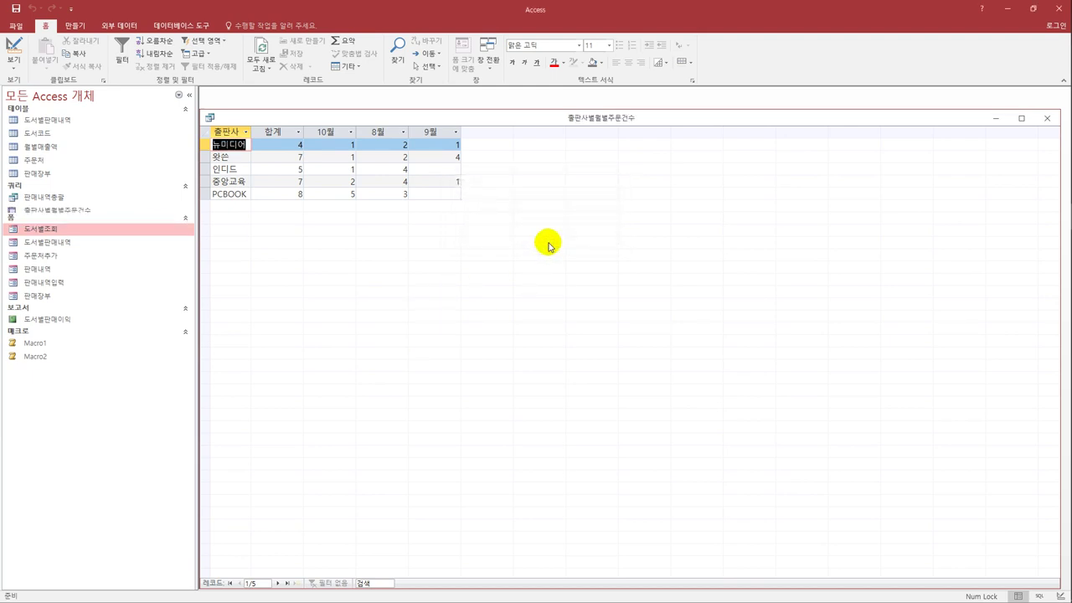
left_click(1047, 118)
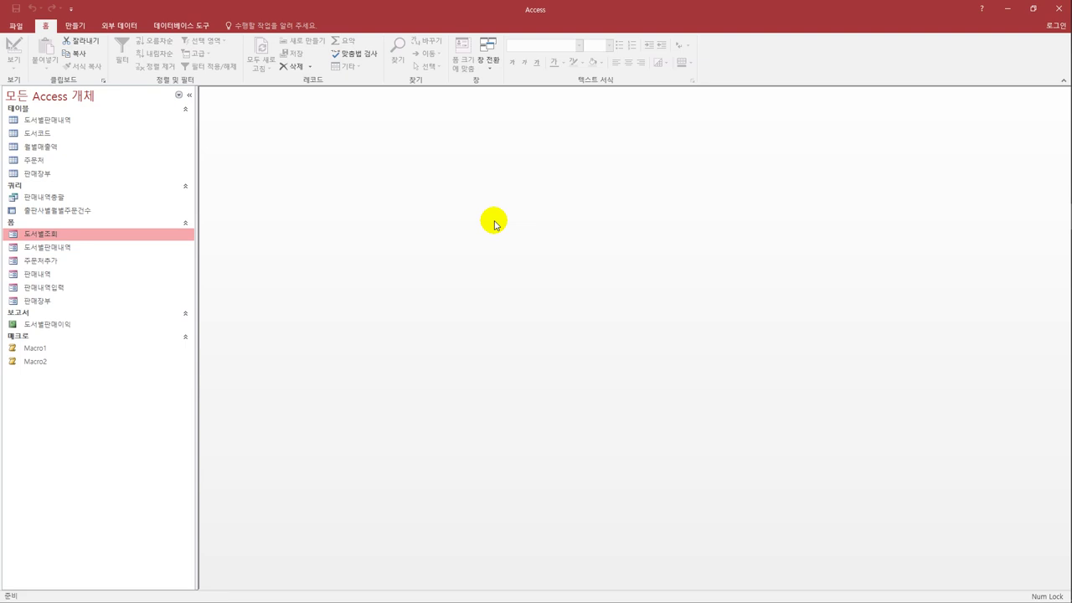
Step: Create a new query in design view with the 도서코드 table and enlarge its field list to show all fields
left_click(75, 26)
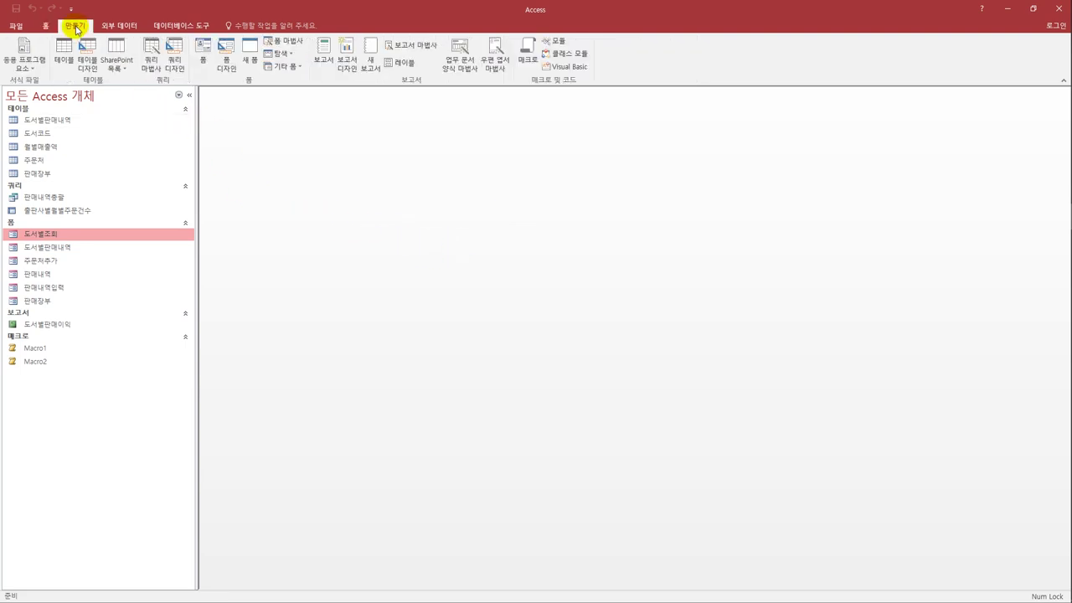
left_click(174, 60)
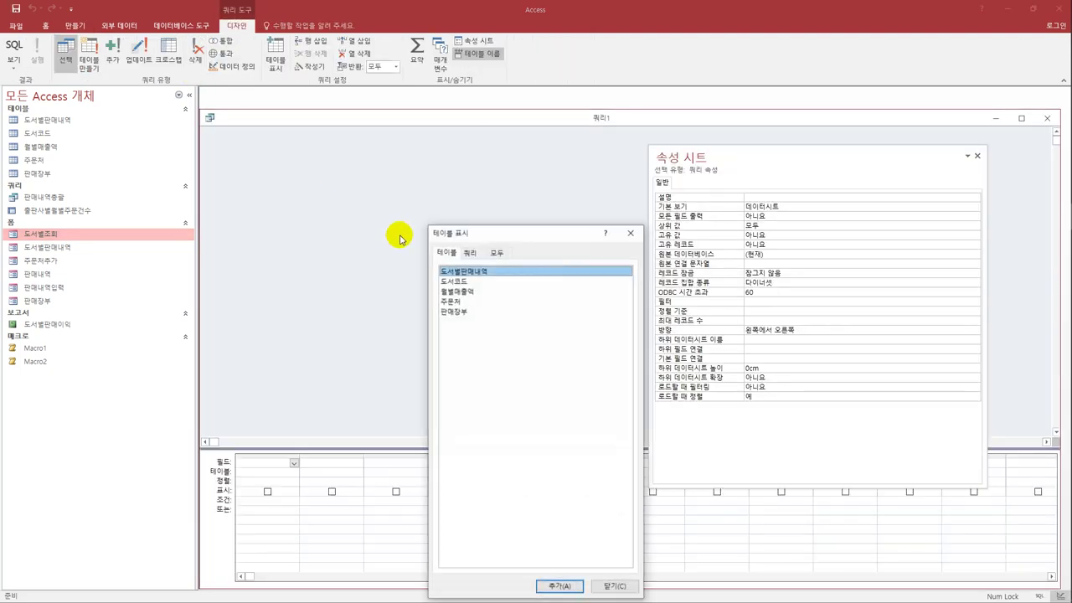
double_click(472, 279)
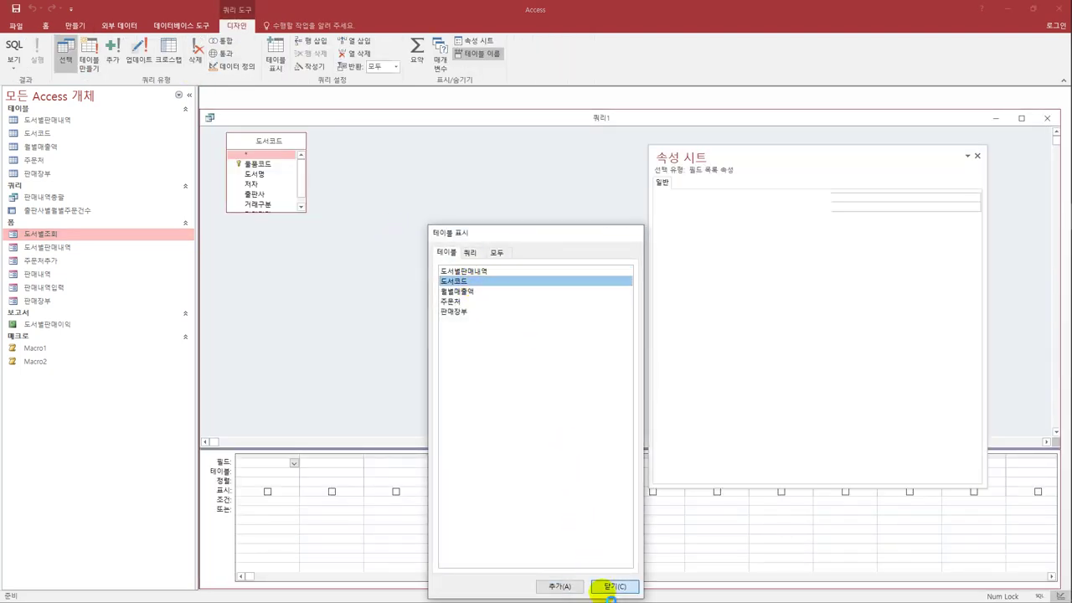
left_click(615, 586)
left_click_drag(281, 216, 280, 270)
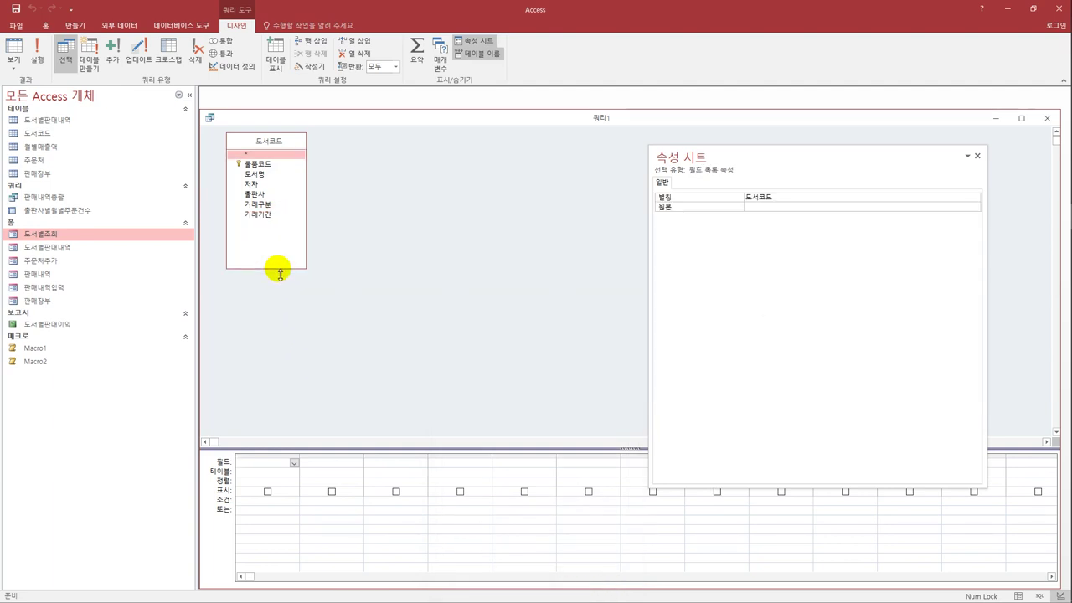
Step: Add the 도서명, 저자 and 출판사 fields of 도서코드 to the query grid
double_click(265, 176)
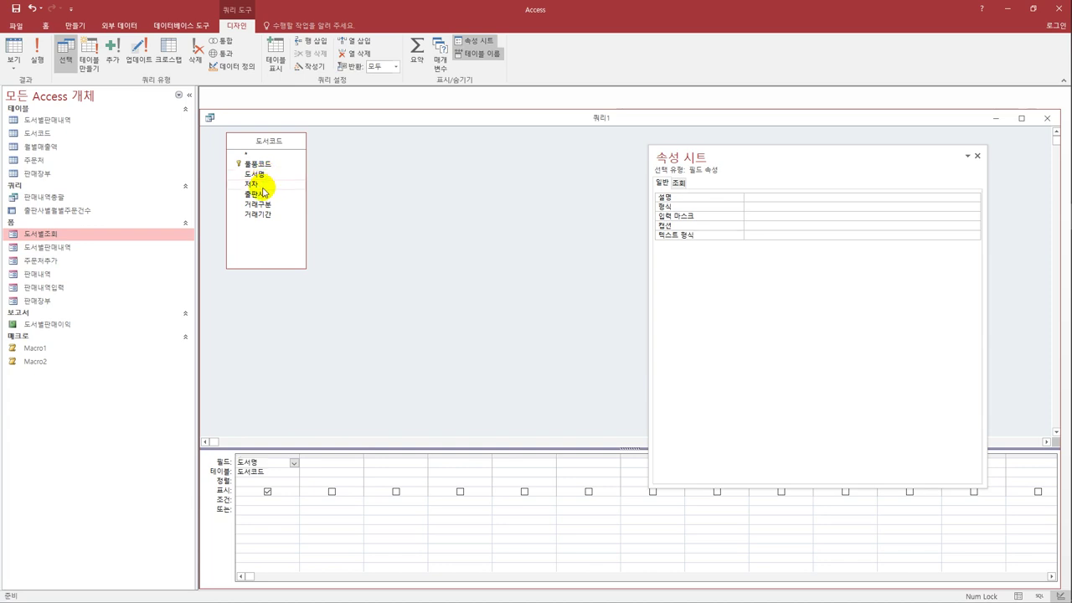
double_click(266, 184)
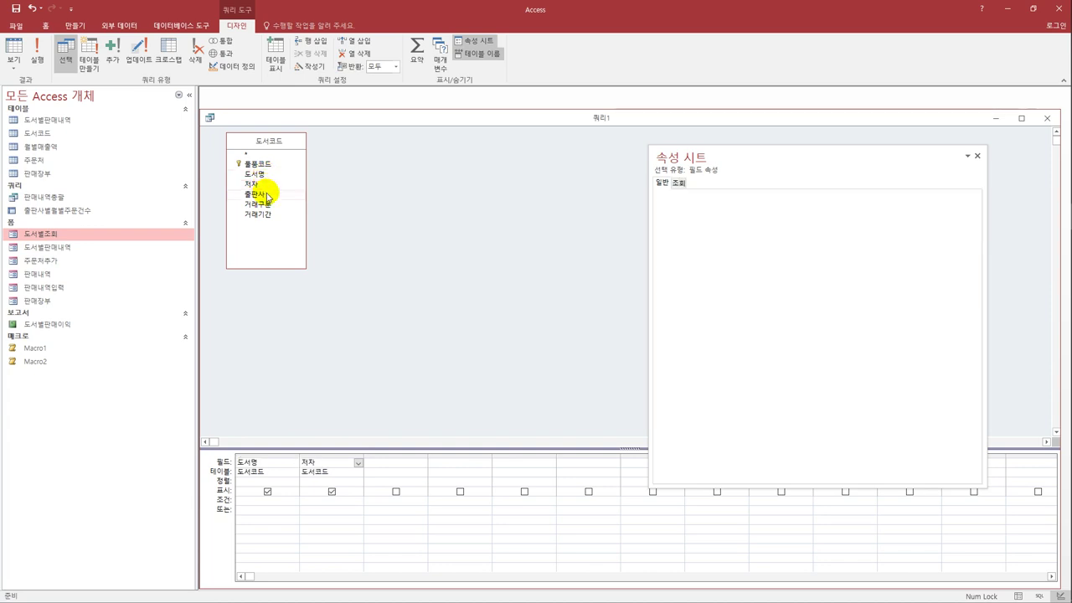
double_click(267, 194)
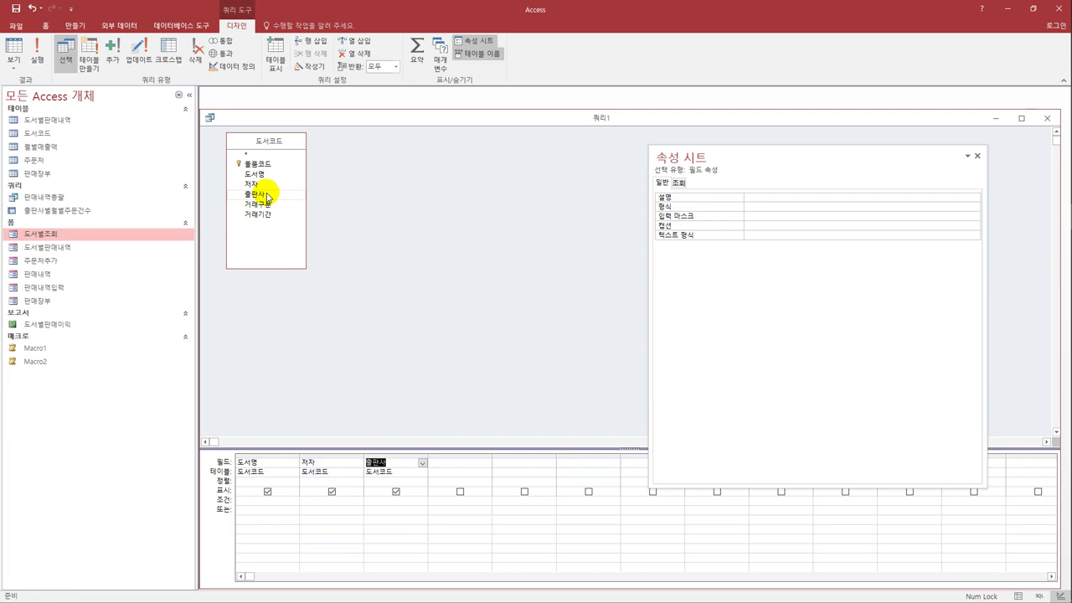
Step: Add a fourth, non-displayed column with the expression Left([물품코드],2) and widen it to fit
left_click(443, 462)
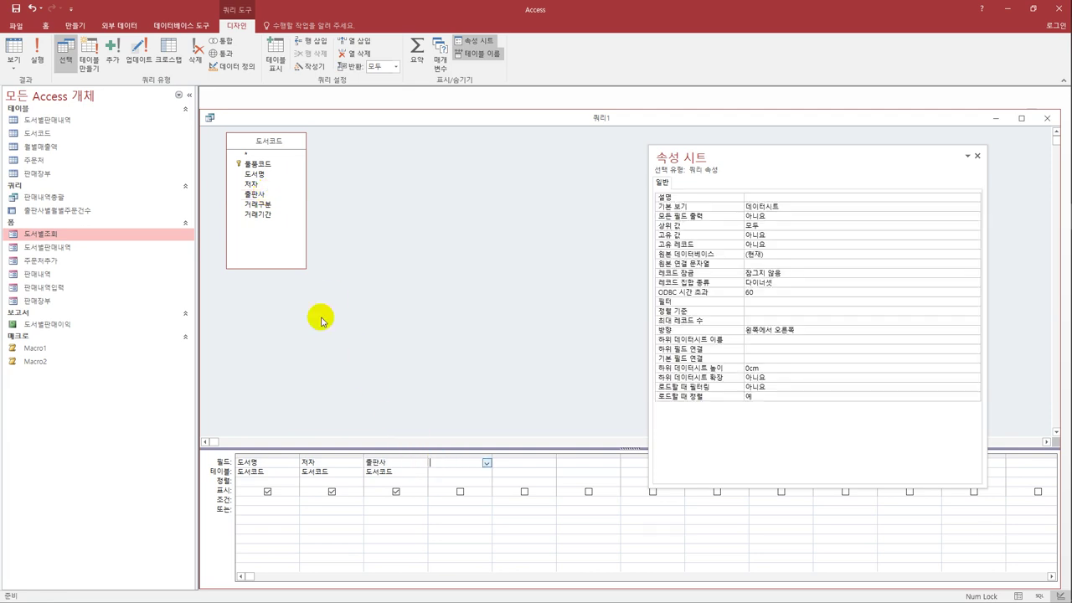
double_click(274, 163)
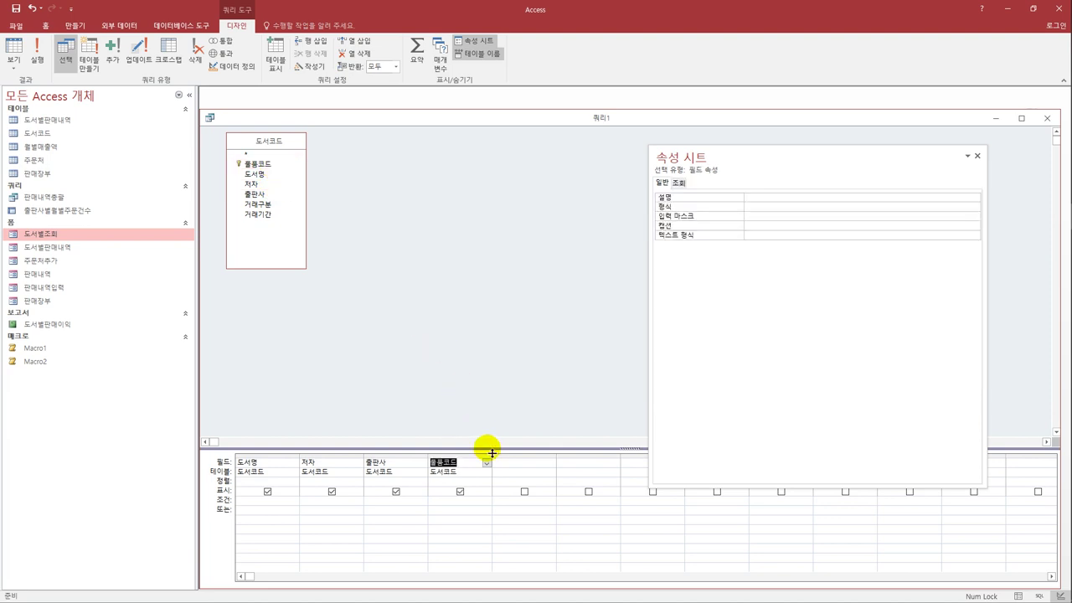
left_click(460, 491)
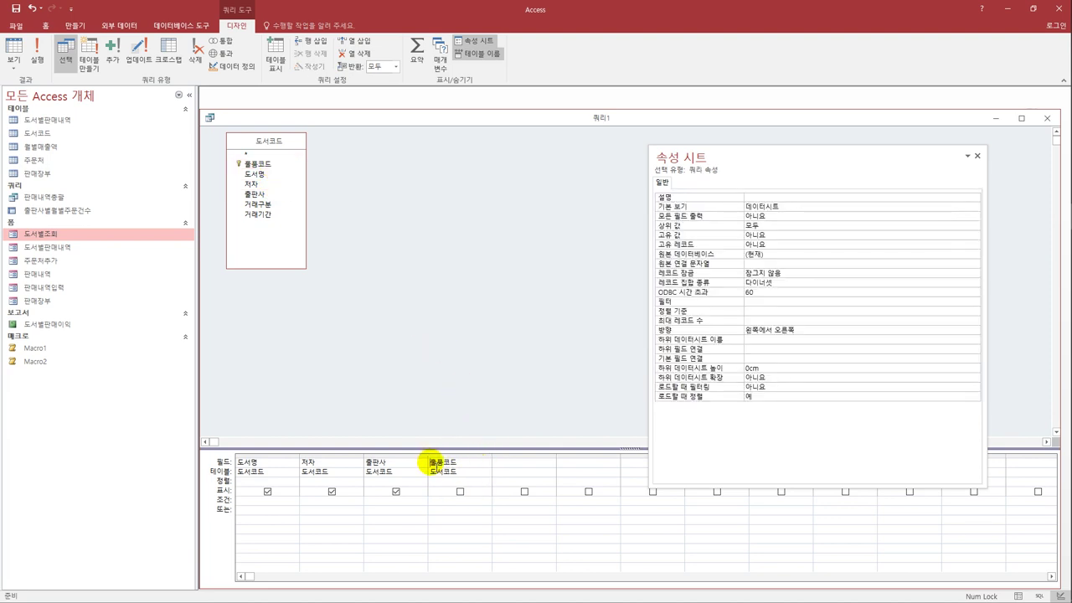
type("left(")
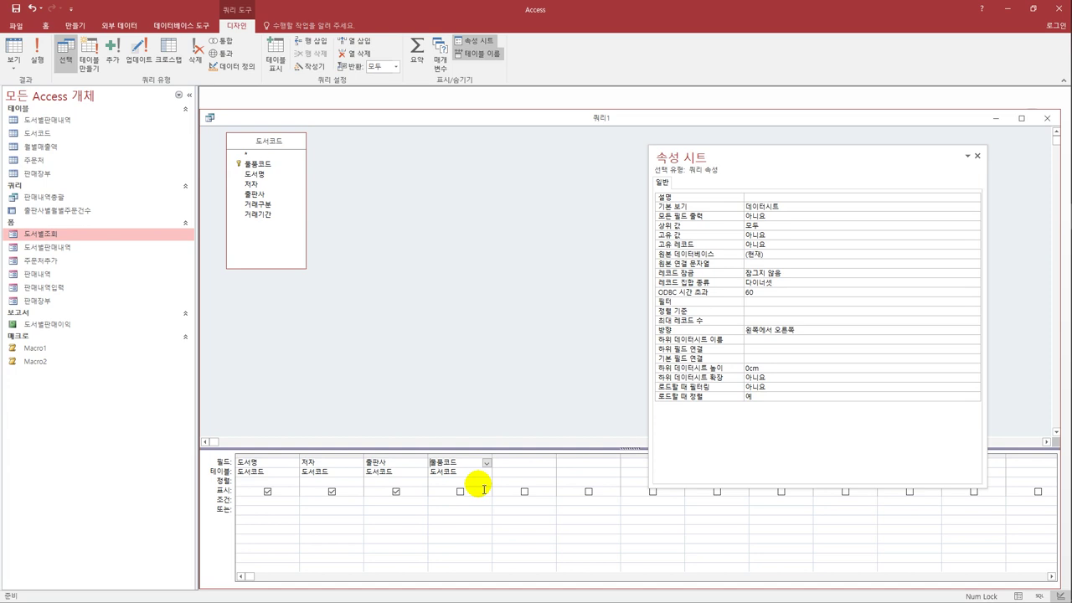
type("[")
type(",1)")
key("Return")
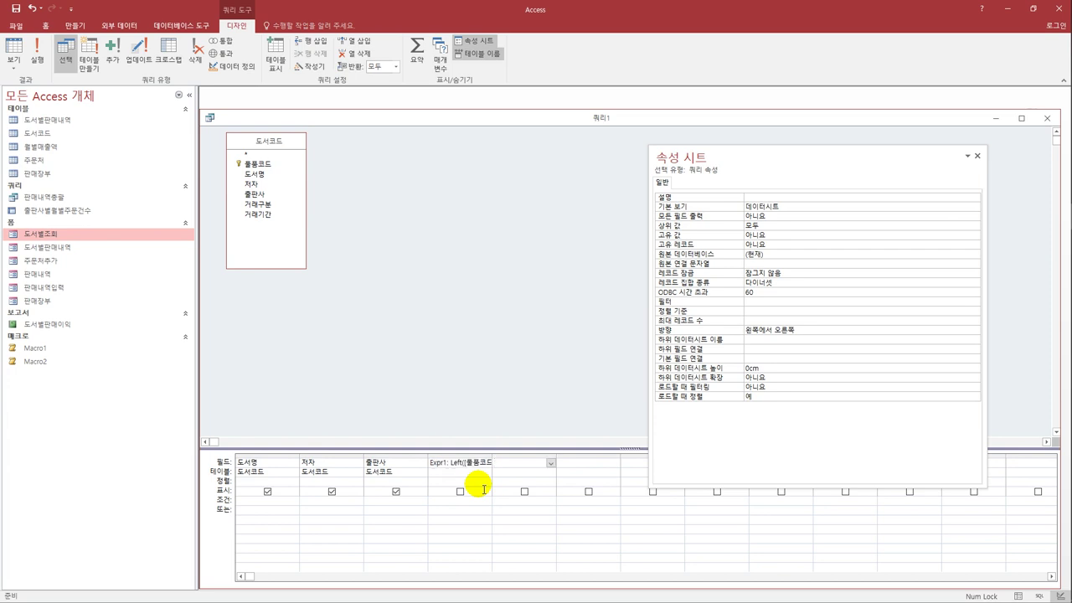
left_click_drag(492, 463, 531, 465)
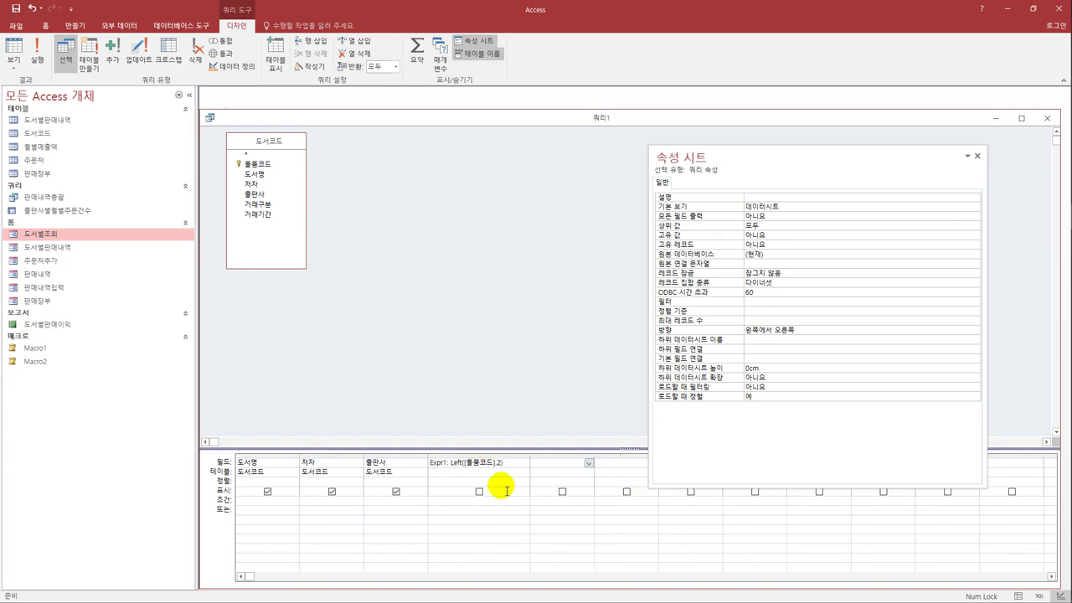
Step: Set the criteria of the Left([물품코드],2) column to the parameter prompt [물품코드의 첫 두 글자 입력]
left_click(449, 502)
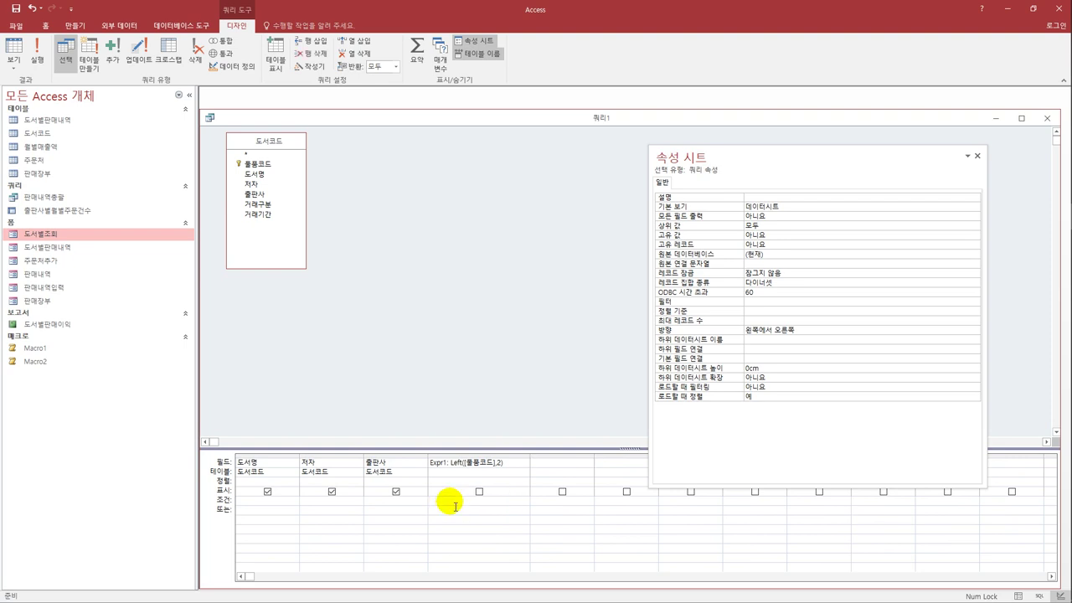
type("ㅁ")
type("물품코드의]")
type(" 첫 두 글자")
type(" 입력")
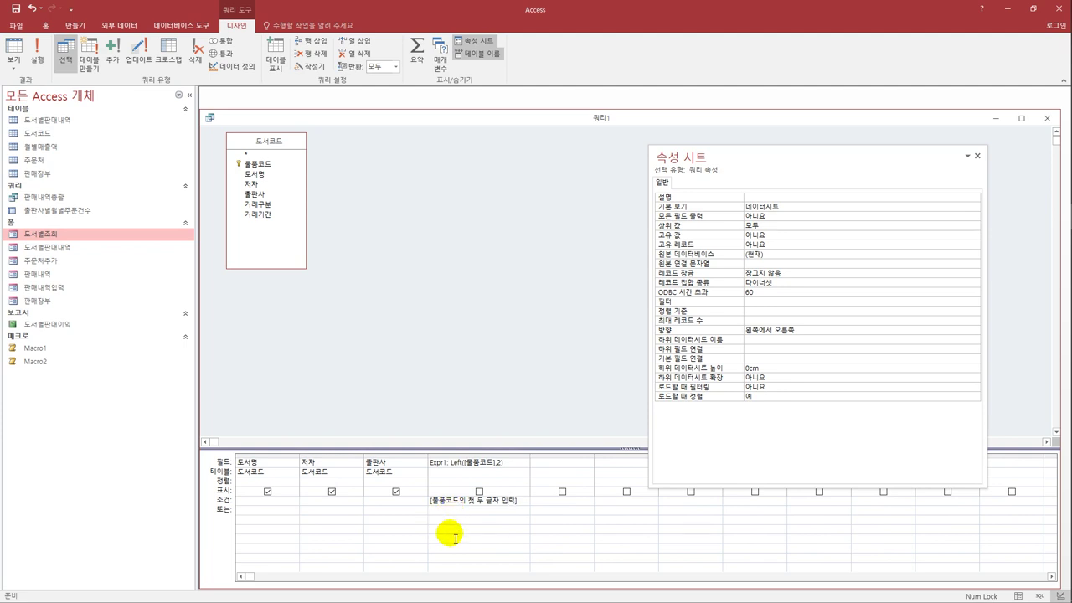
Step: Save the parameter query under the name 도서정보
left_click(15, 8)
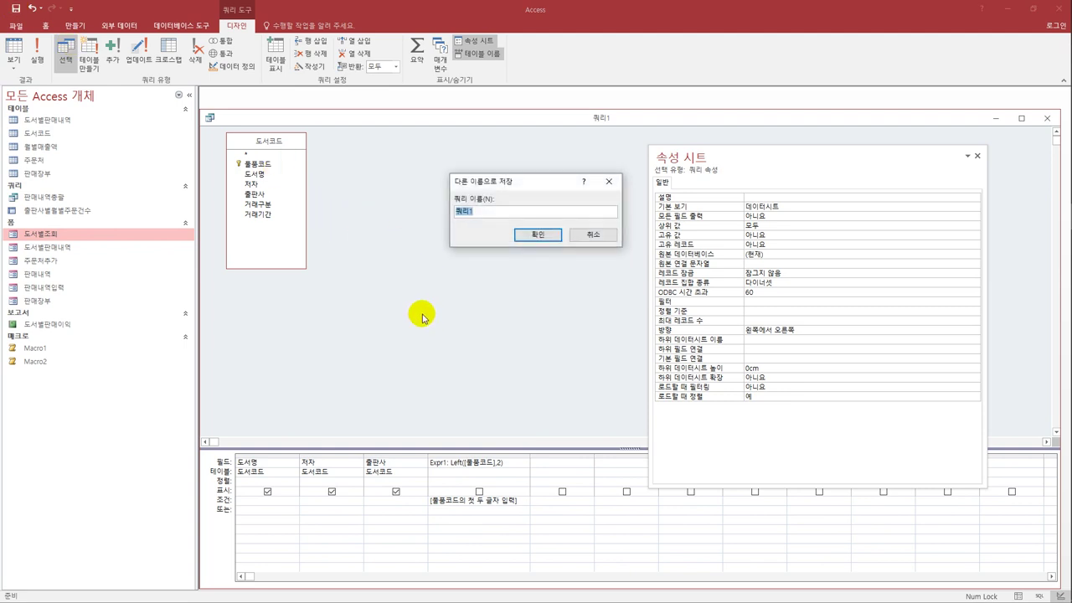
type("도서정보")
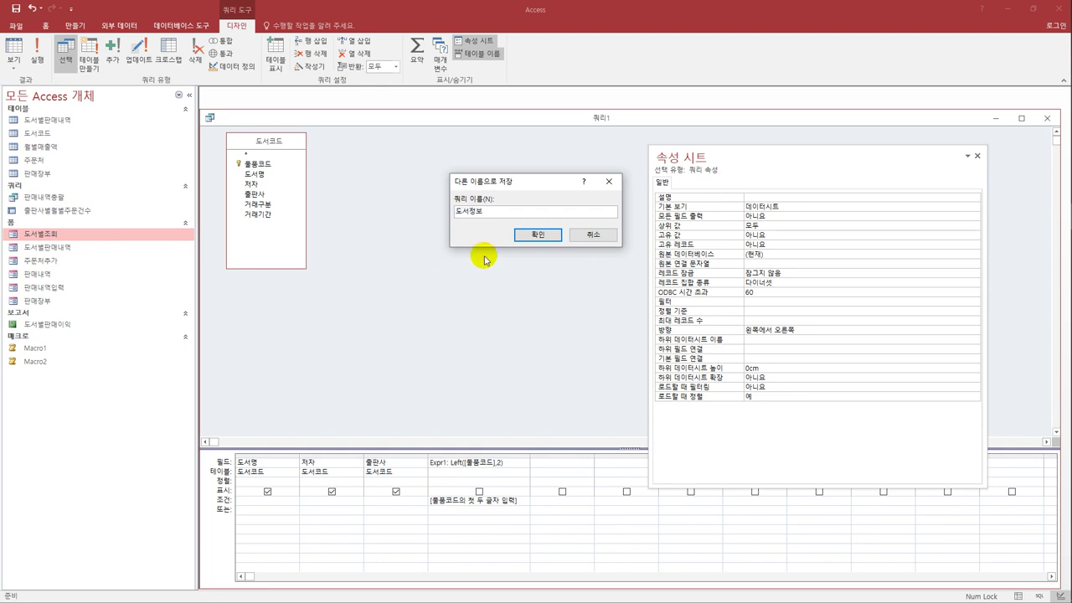
left_click(521, 236)
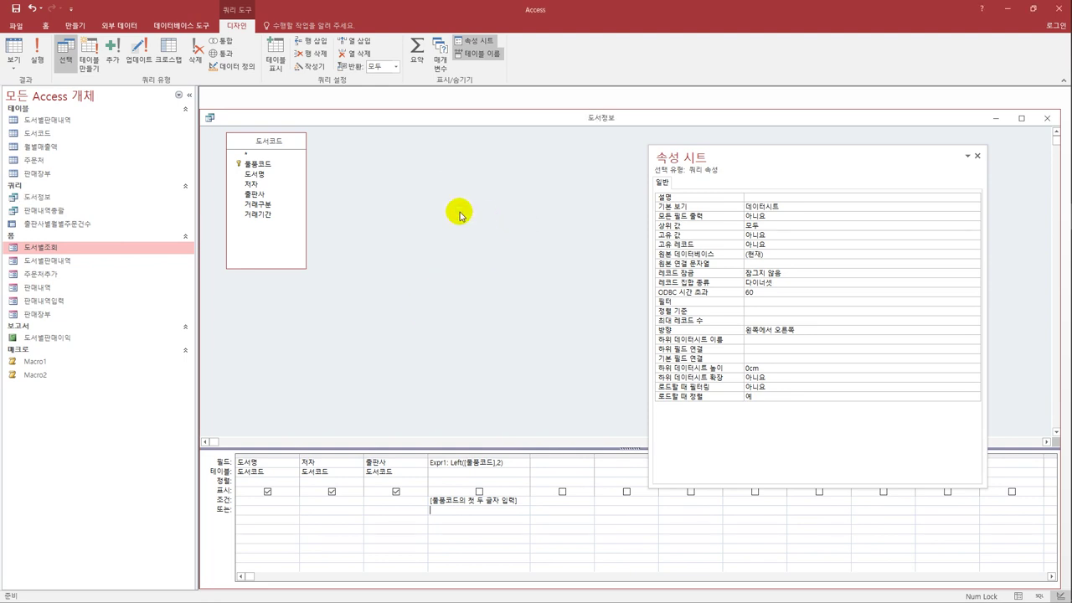
Step: View the 도서정보 query as a datasheet with the parameter value 11, and close it
left_click(14, 57)
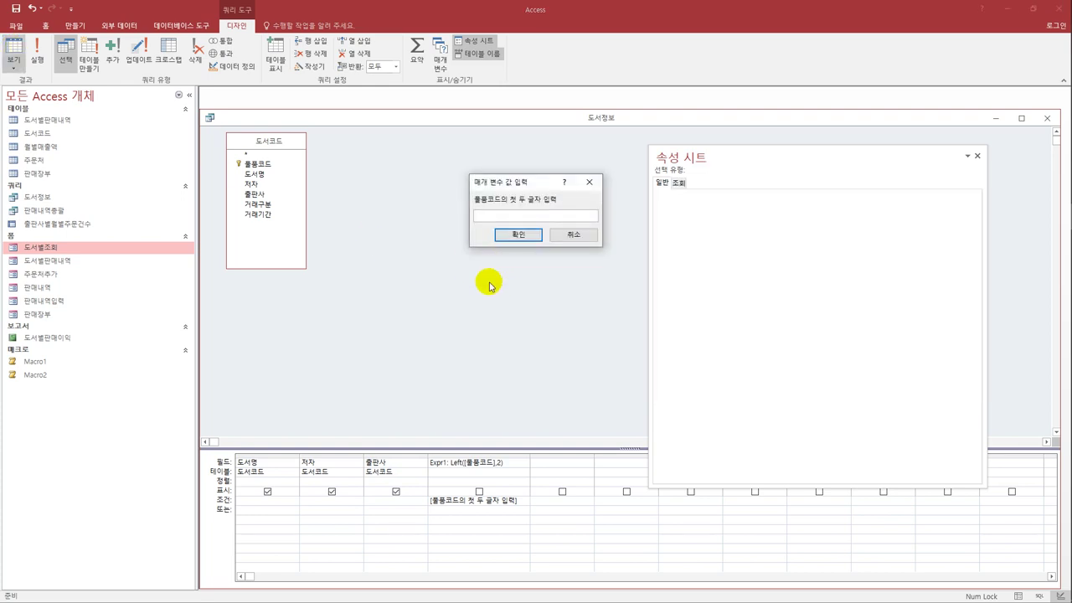
type("11")
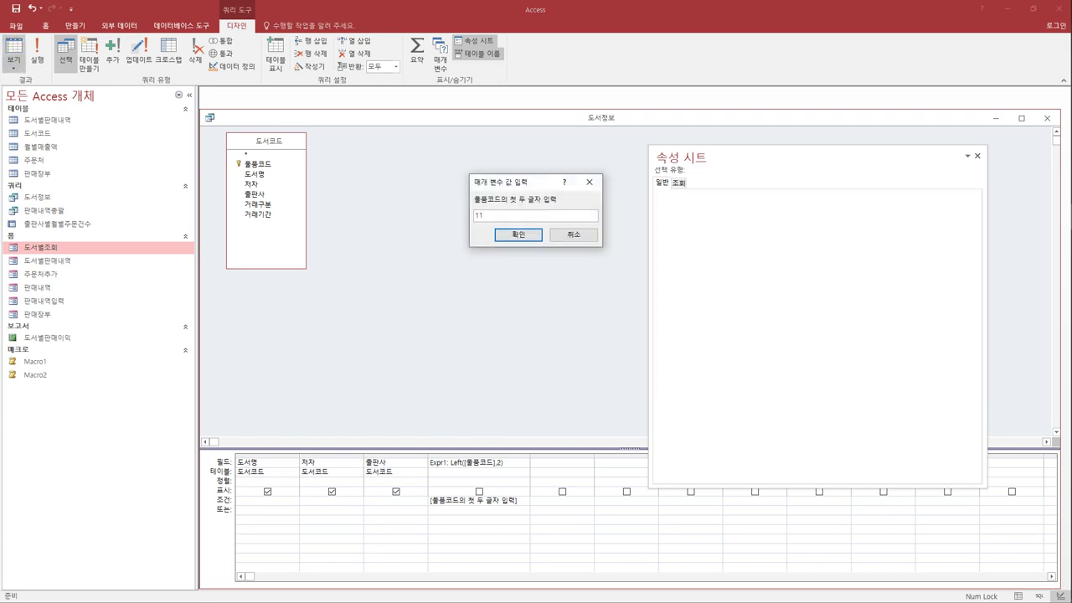
left_click(518, 235)
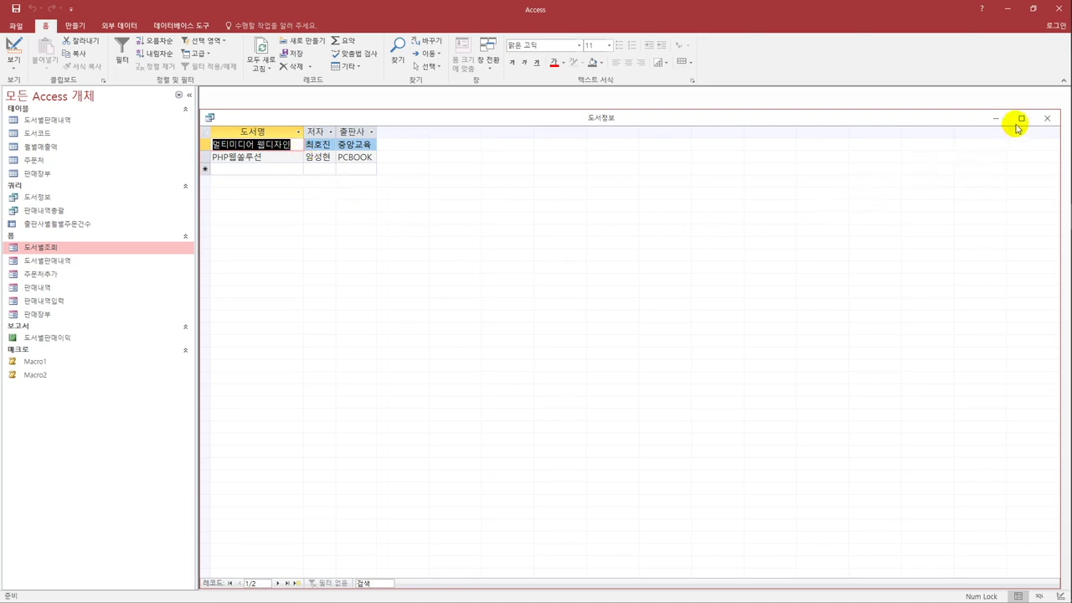
left_click(1047, 120)
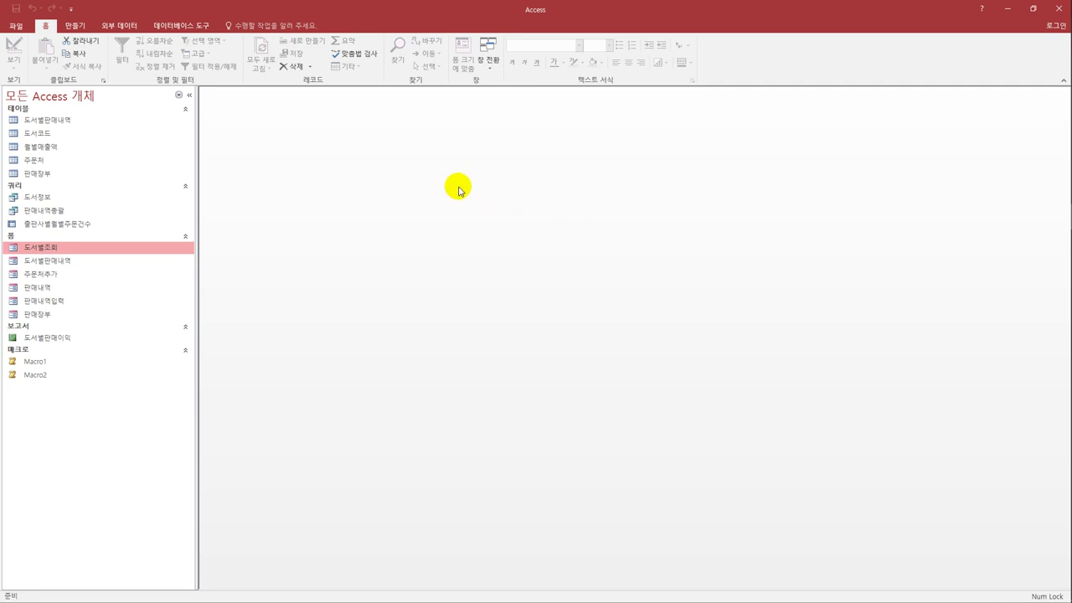
Step: Open the 판매장부 form in design view and show the event properties of the txt물품코드 text box
left_click(75, 316)
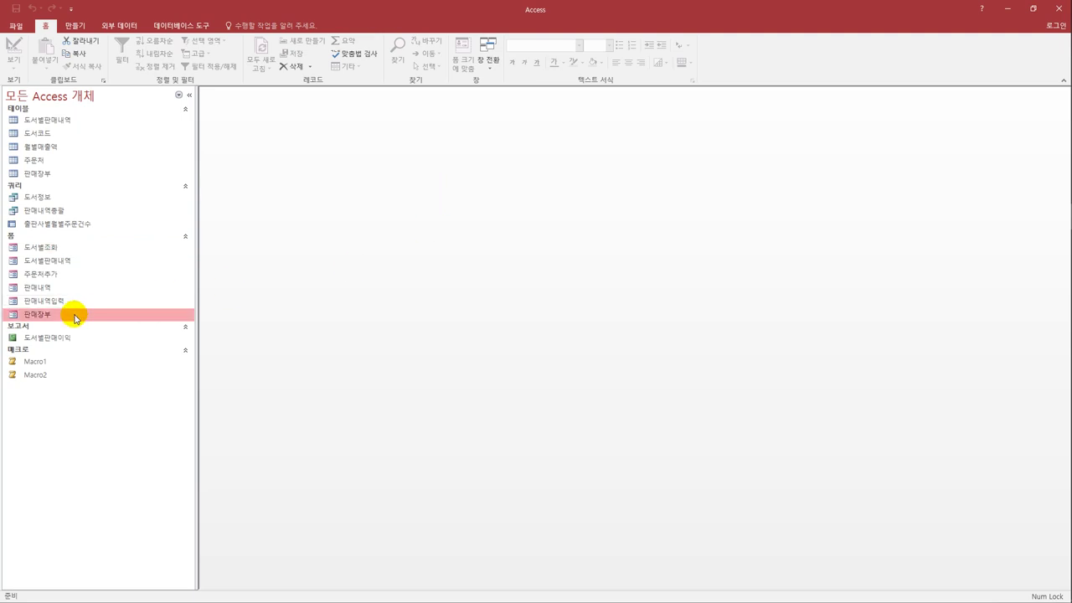
right_click(75, 316)
left_click(159, 349)
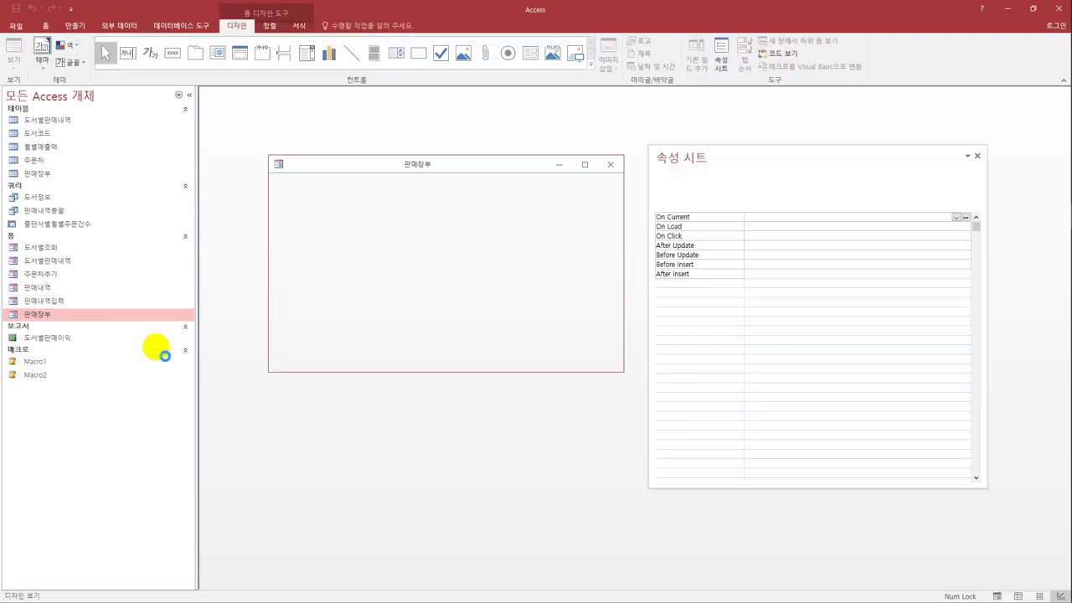
left_click_drag(386, 165, 346, 139)
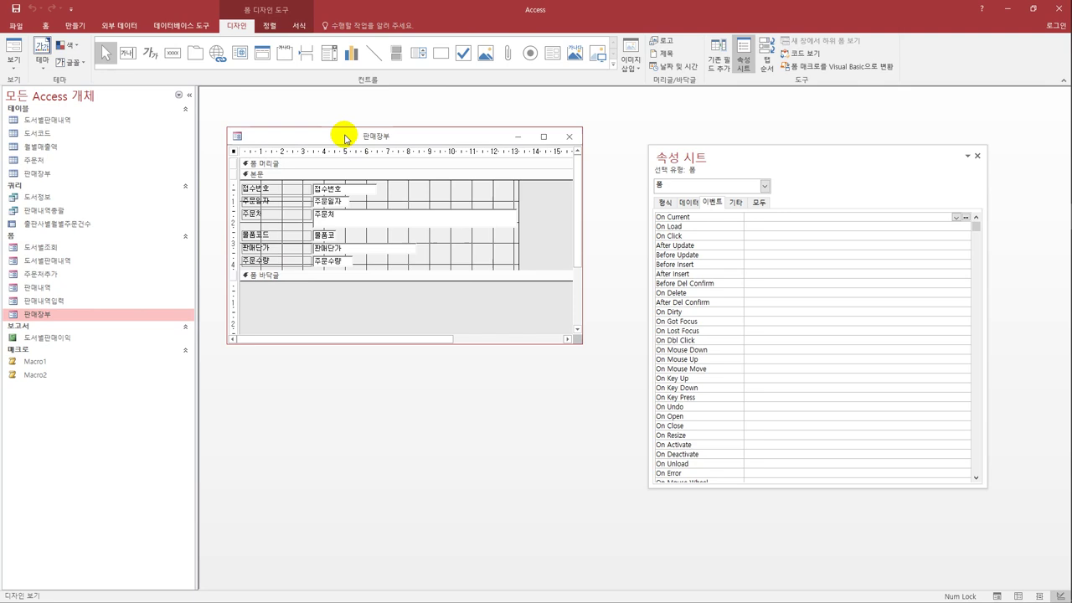
left_click(325, 236)
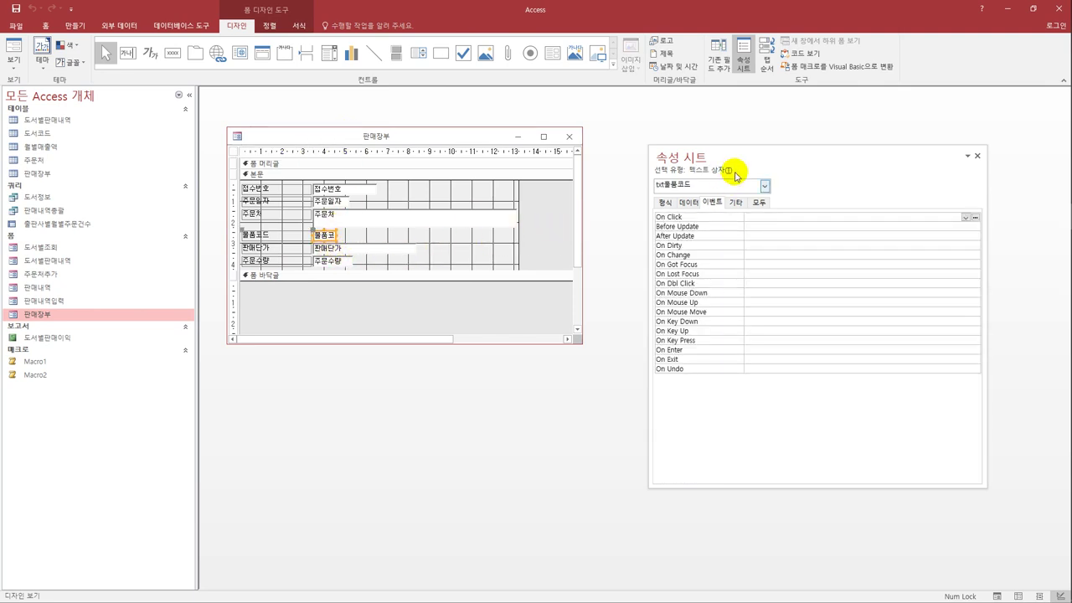
left_click_drag(738, 159, 594, 148)
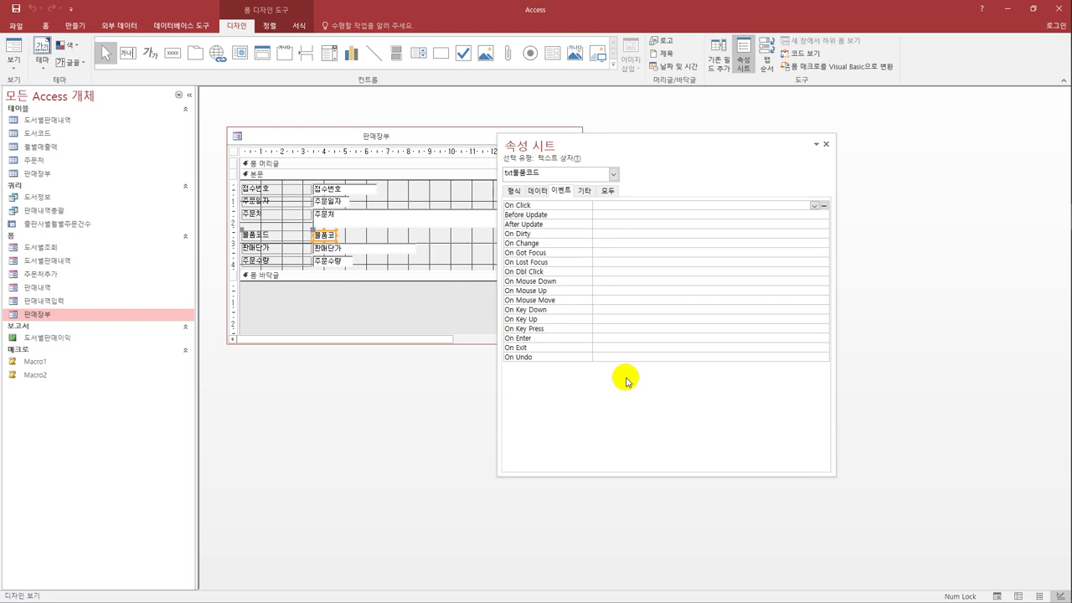
Step: Assign an event procedure to the On Click event of txt물품코드 and open its code
left_click(598, 206)
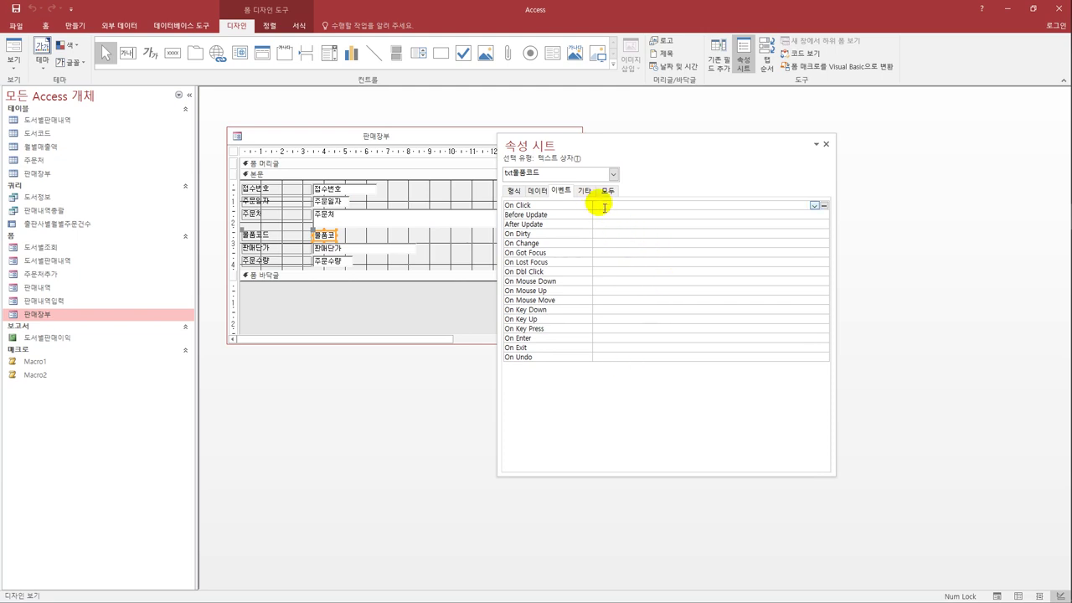
left_click(814, 206)
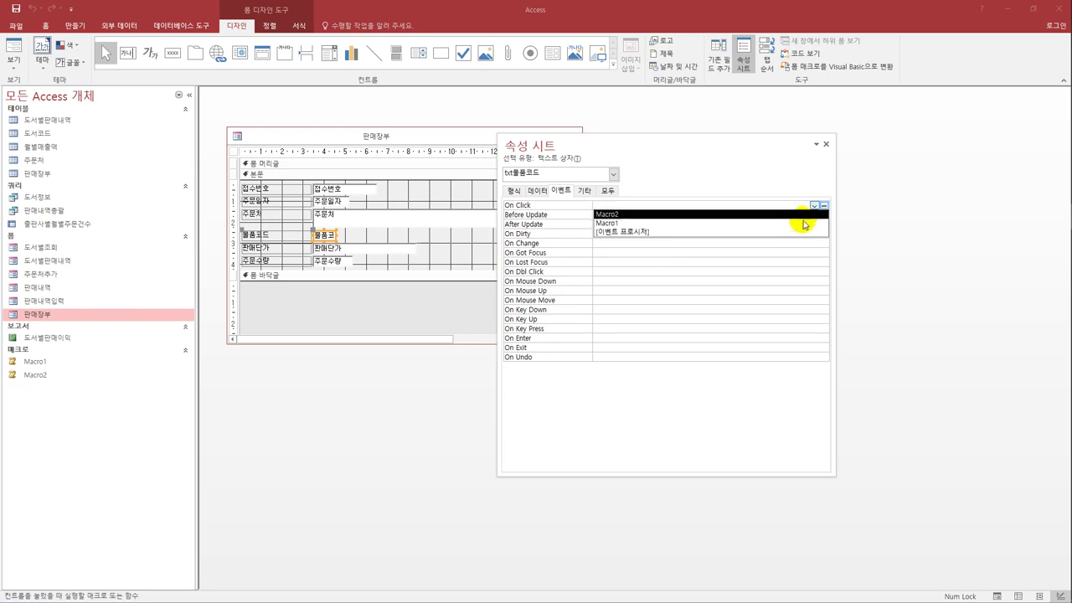
left_click(796, 232)
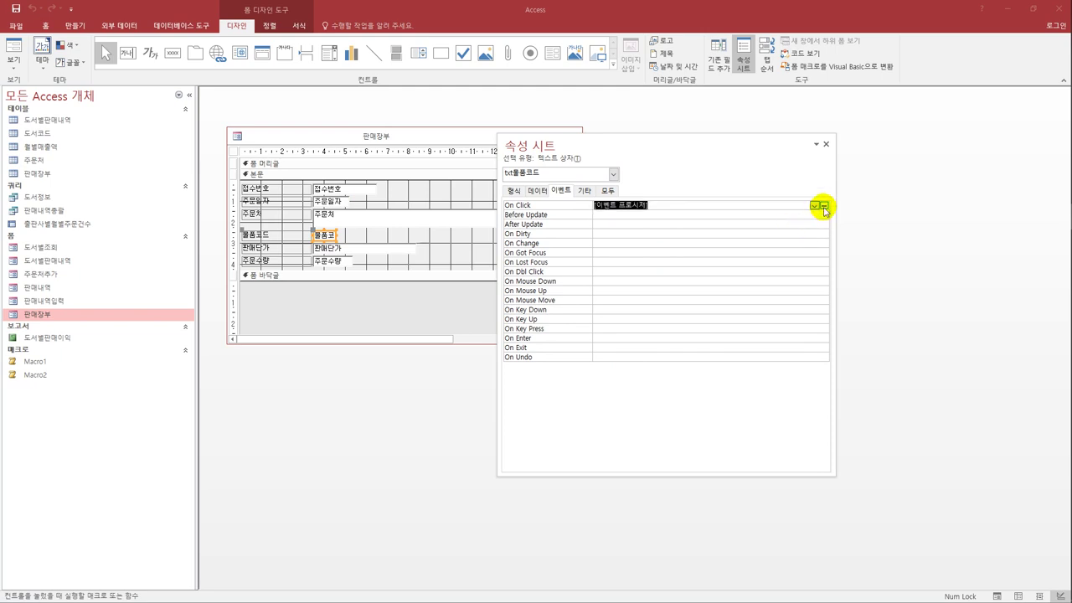
left_click(823, 206)
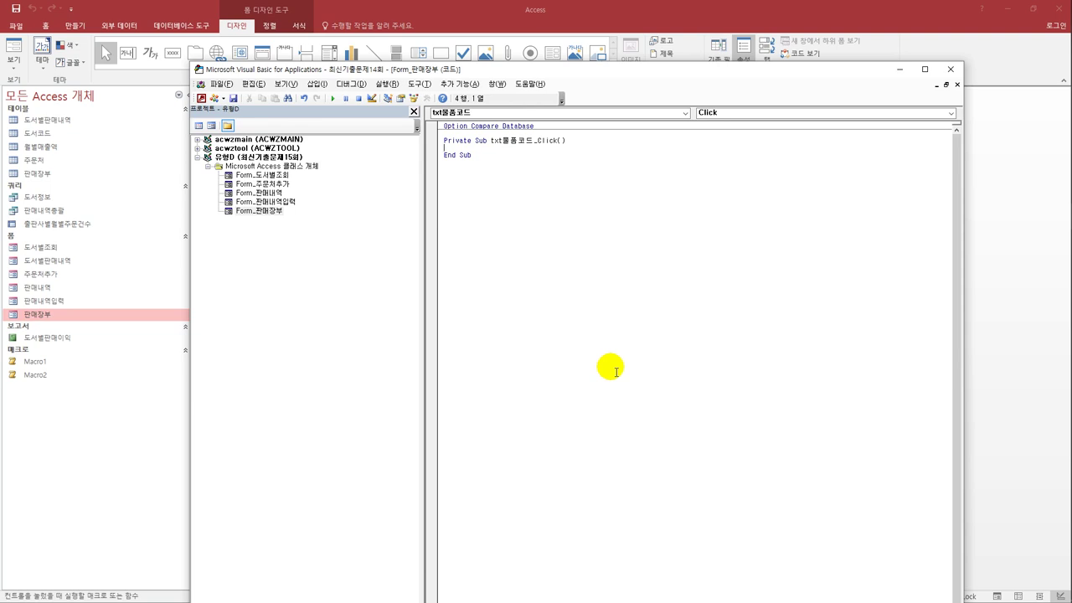
Step: Begin the txt물품코드_Click procedure with the line Select Case Left([물품코드], 2)
key("Tab")
type("select")
key("BackSpace")
key("BackSpace")
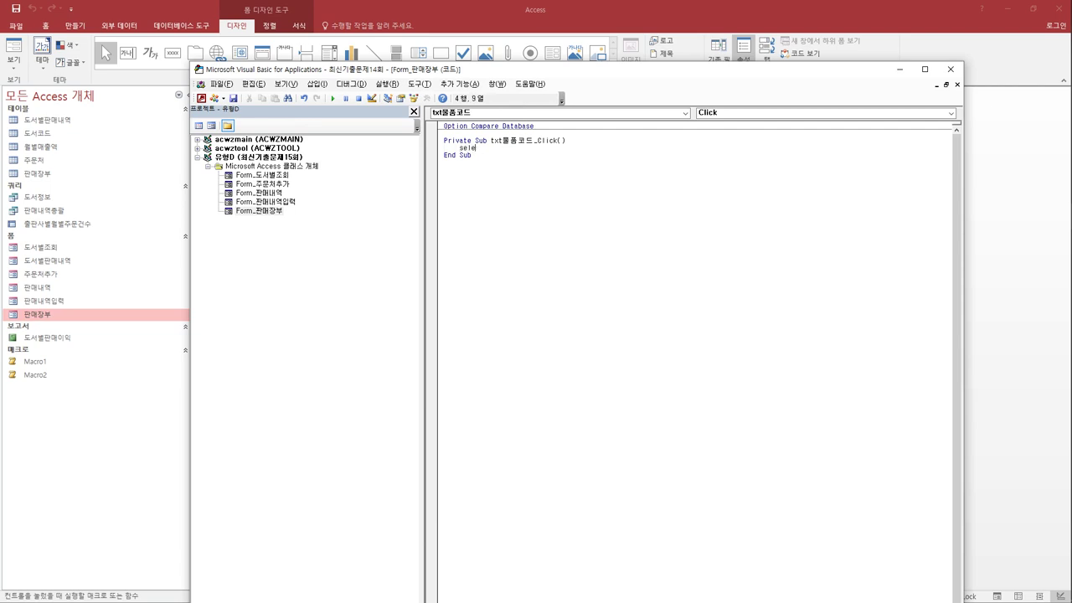
type("ct case left(")
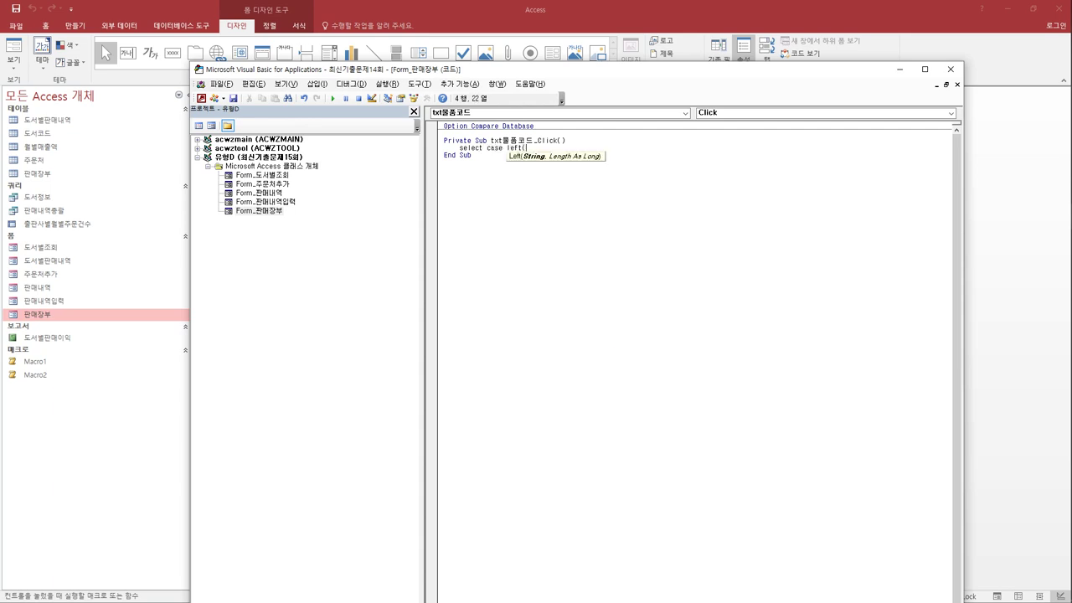
type("[품")
type("목코드],2")
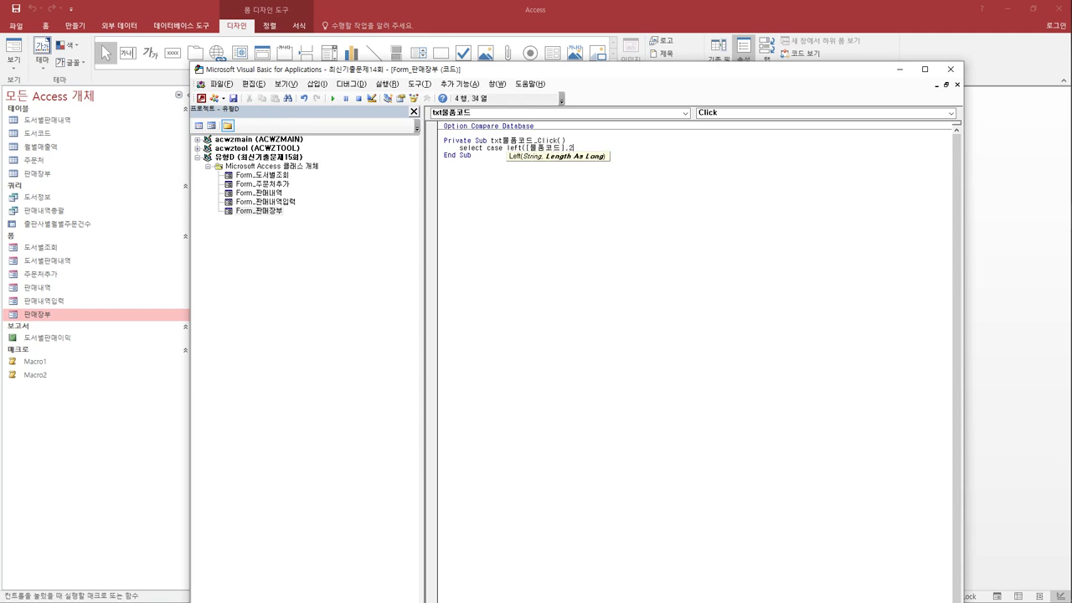
key("Return")
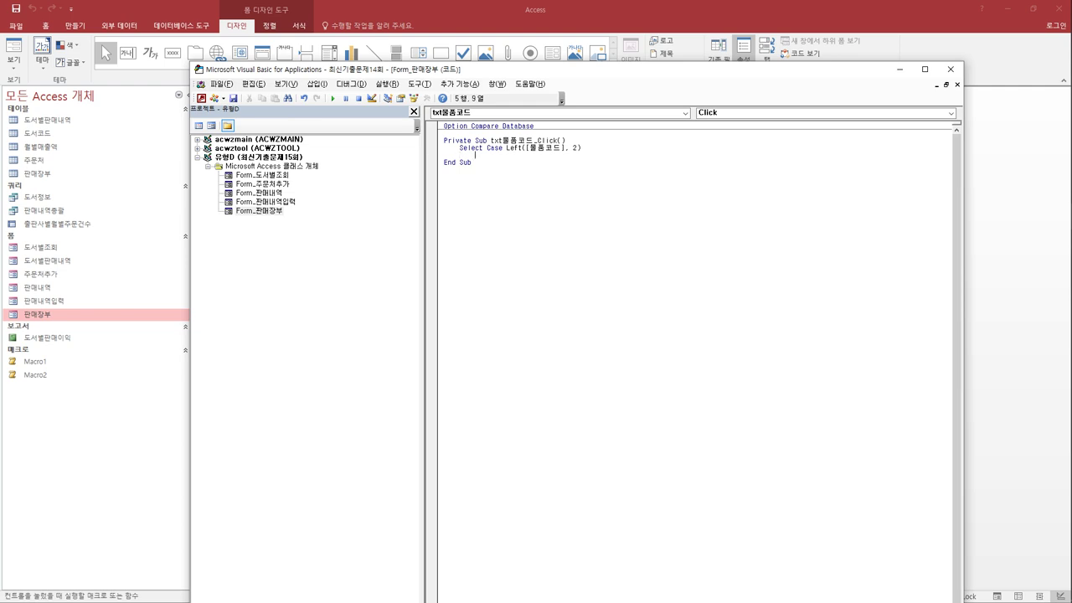
Step: Add a Case "11" branch containing the statement txt물품코드 = 판매단가 + 판매단가 + 0.1
type("case \"11\"")
key("Return")
key("Tab")
type("txt")
key("Hangul")
type("물품코드 =")
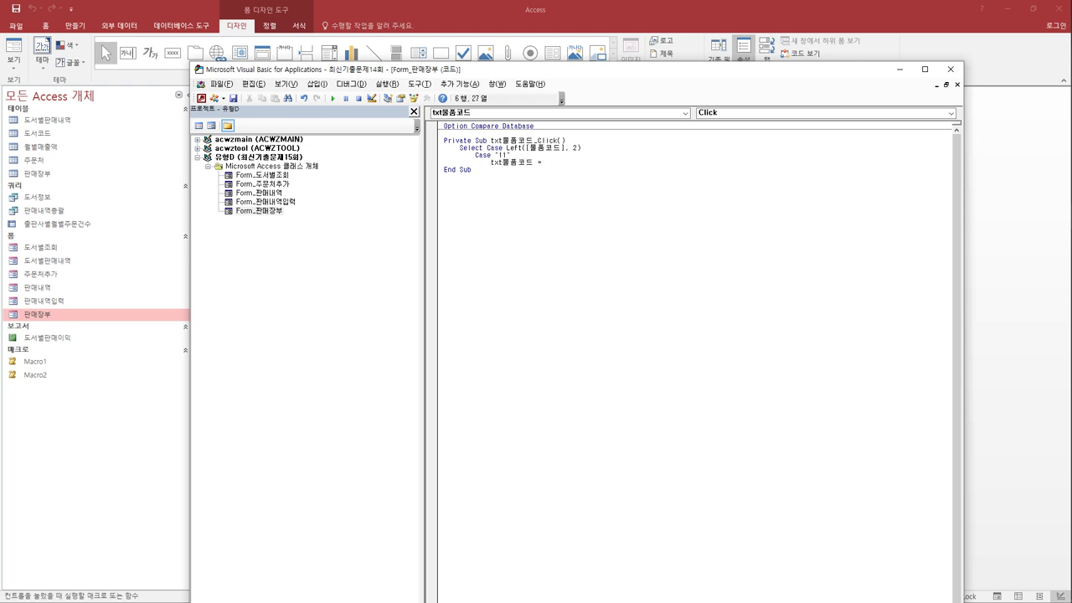
type(" 판매단가 +")
key("BackSpace")
key("BackSpace")
type("+ ")
type("판매")
type("단가 ")
type("+ 0.")
type("1")
left_click(472, 169)
Step: Duplicate the Case "11" branch below itself and change the copy to Case "21" with the rate 0.06
left_click(511, 155)
left_click_drag(474, 155, 643, 162)
key("ctrl+c")
key("Right")
key("Return")
key("BackSpace")
key("ctrl+v")
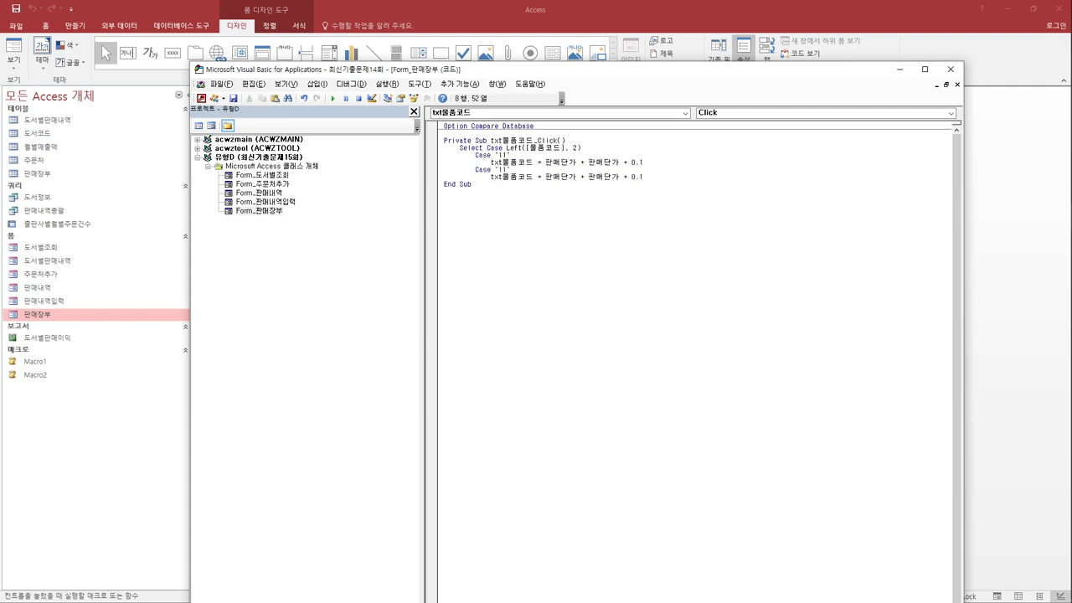
left_click(505, 169)
type("2")
left_click(644, 177)
key("Delete")
type("08")
Step: Add another copy of the branch as Case "31" with the rate 0.05
key("Return")
key("BackSpace")
key("ctrl+v")
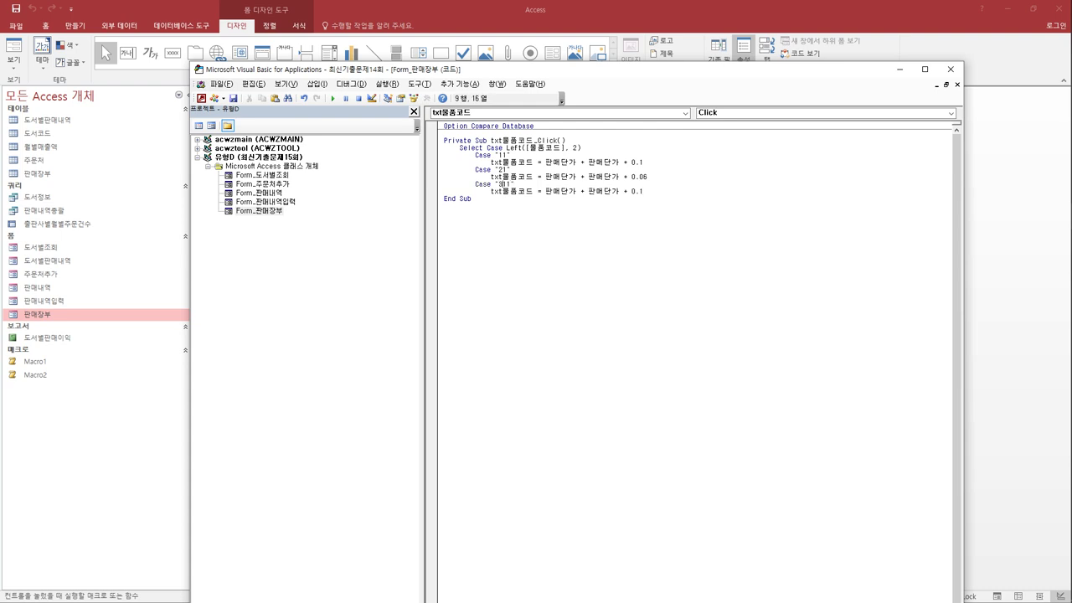
key("Down")
key("End")
type("0")
key("BackSpace")
Step: Add another copy of the branch as Case "41" with the rate 0.04
key("Return")
key("ctrl+v")
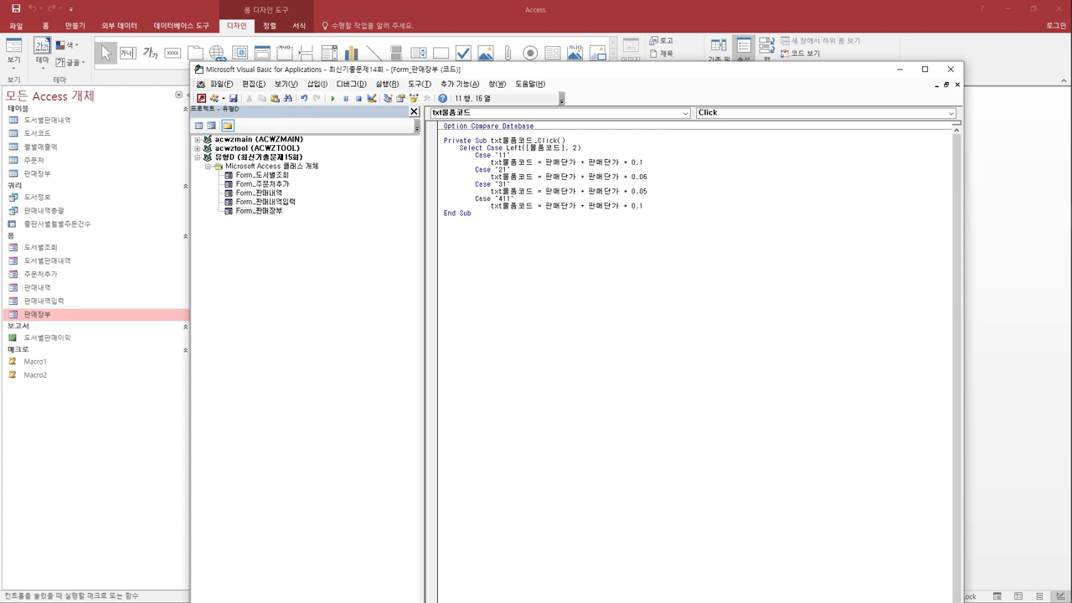
key("Delete")
left_click(645, 205)
key("BackSpace")
type("04")
Step: Add another copy of the branch as Case "51" with the rate 0.03
key("Return")
key("ctrl+v")
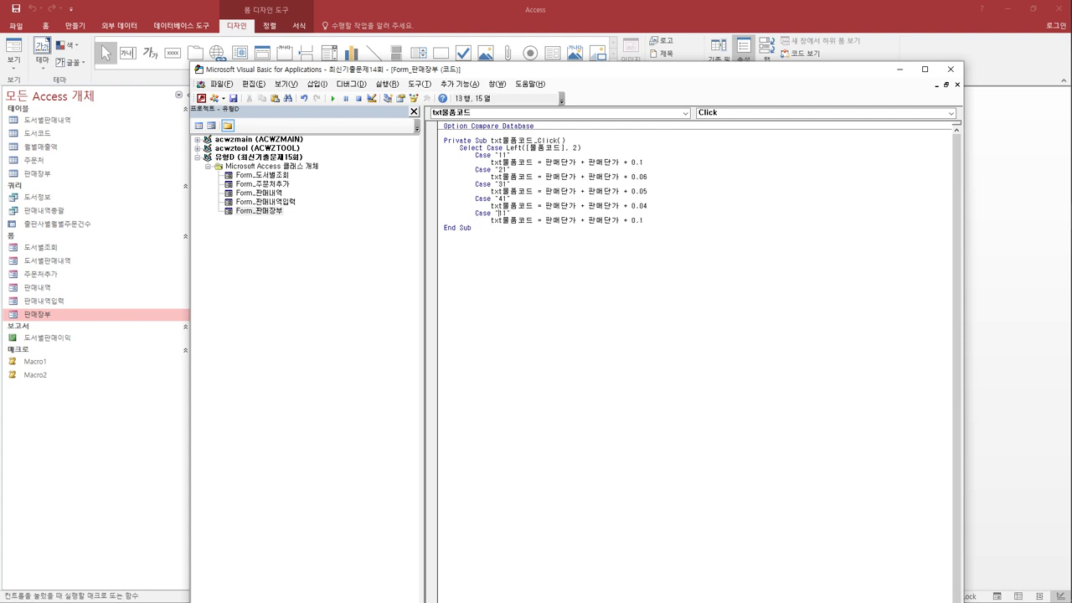
key("Delete")
type("5")
left_click(644, 220)
key("BackSpace")
type("0.03")
Step: Add another copy of the branch as Case "61" with the rate 0.02
key("Return")
key("BackSpace")
key("ctrl+v")
left_click(495, 227)
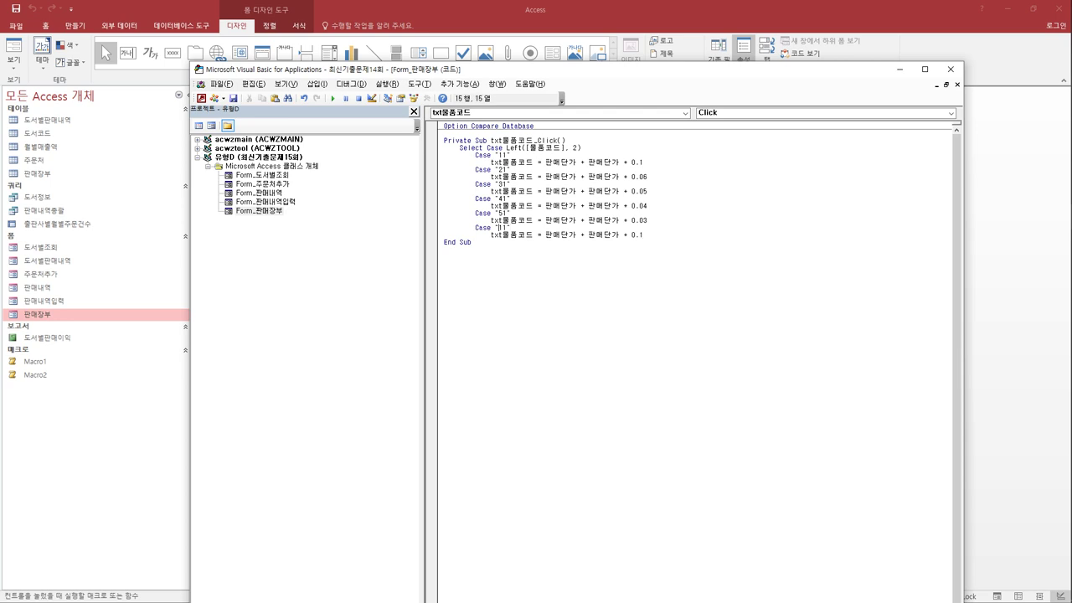
left_click(645, 235)
key("shift+Right")
type("02")
Step: Add a final copy of the branch as Case "71" with the rate 0.01
key("Return")
key("ctrl+v")
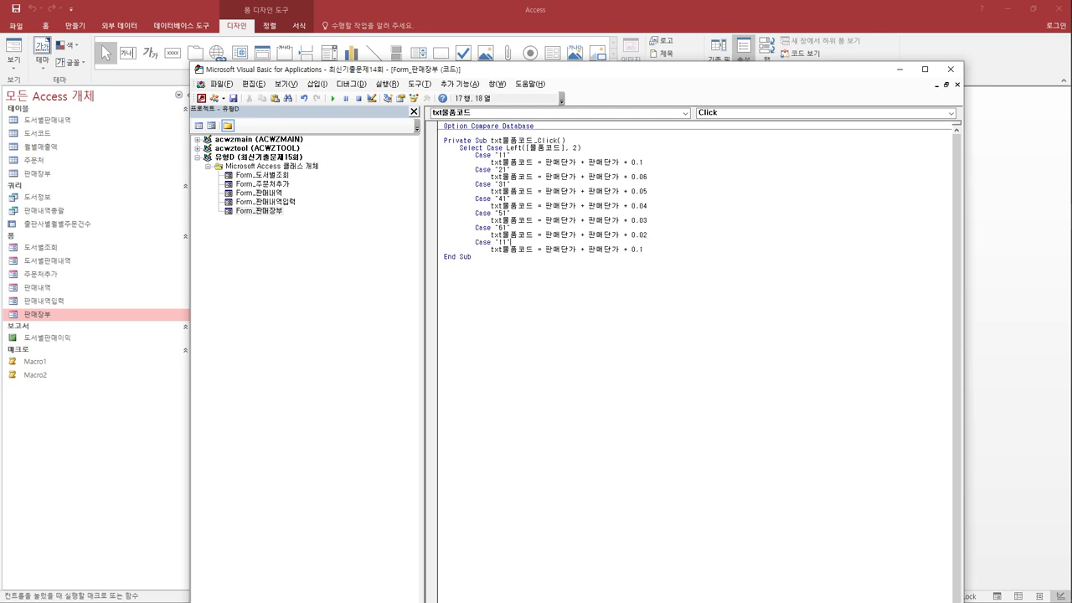
key("Delete")
type("7")
left_click(644, 248)
type("0")
Step: Close the Select Case block with an End Select line before End Sub
key("Return")
key("BackSpace")
key("BackSpace")
type("end select")
key("Down")
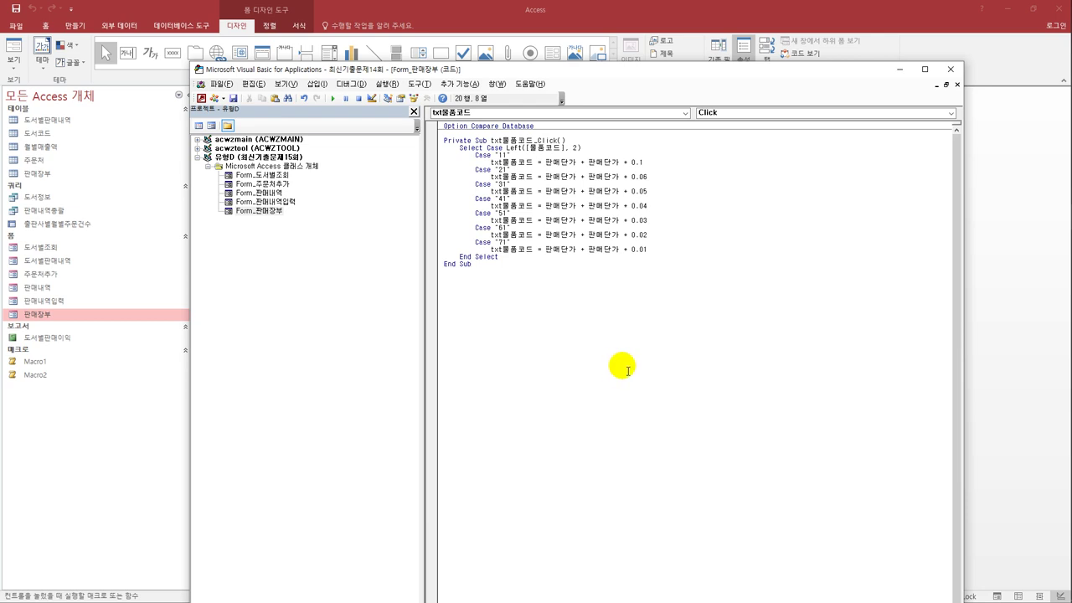
left_click(649, 171)
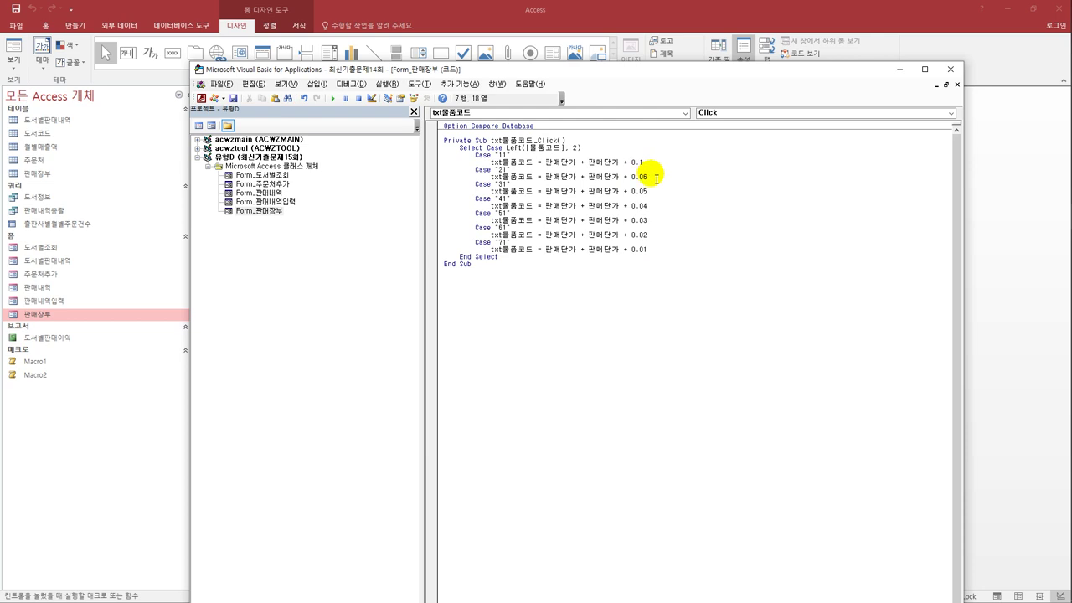
left_click(657, 177)
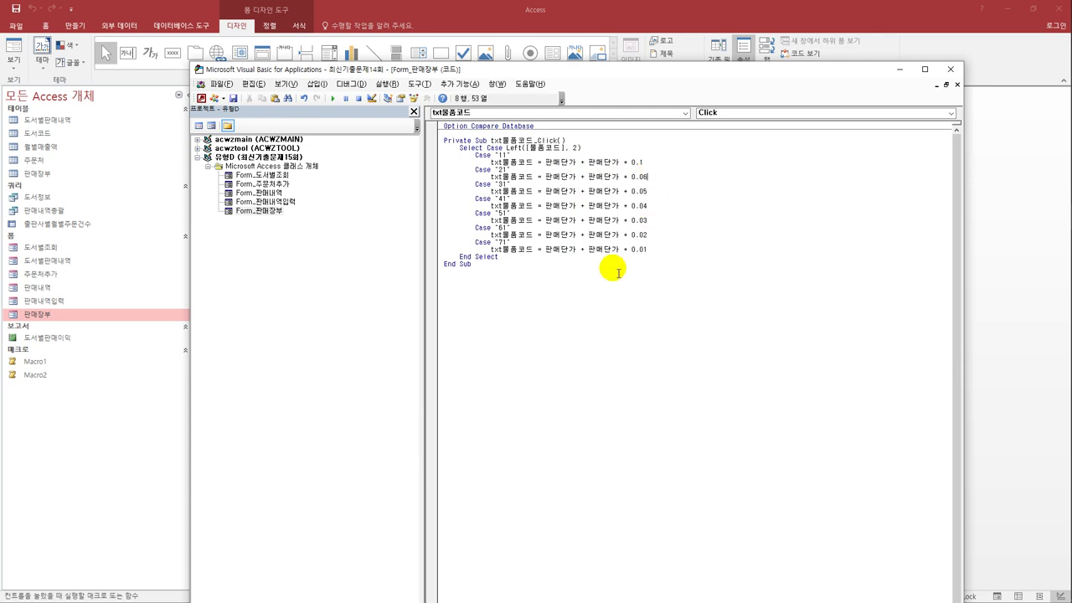
Step: Close the code editor, save the 판매장부 form, and close it
left_click(951, 69)
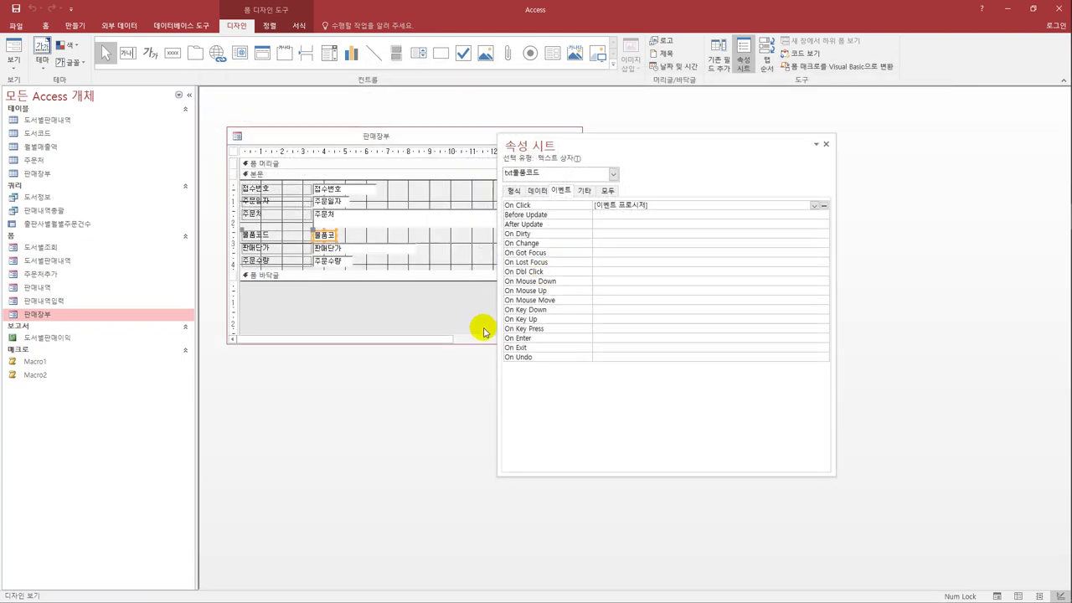
left_click(15, 8)
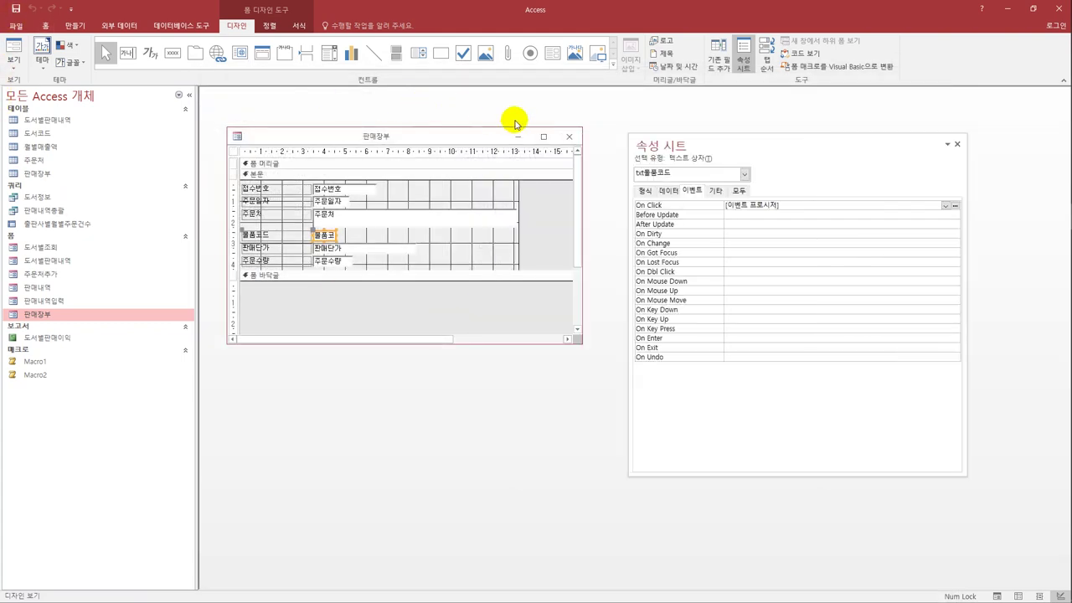
left_click(577, 136)
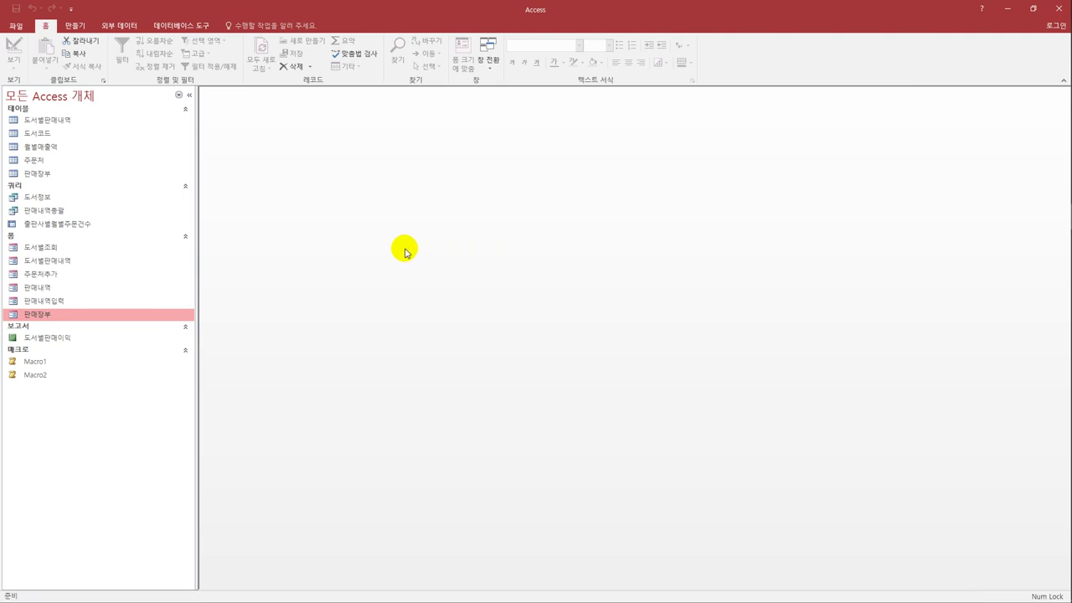
Step: Create a new query in design view based on the 판매내역총괄 query and enlarge its field list to show all fields
left_click(81, 32)
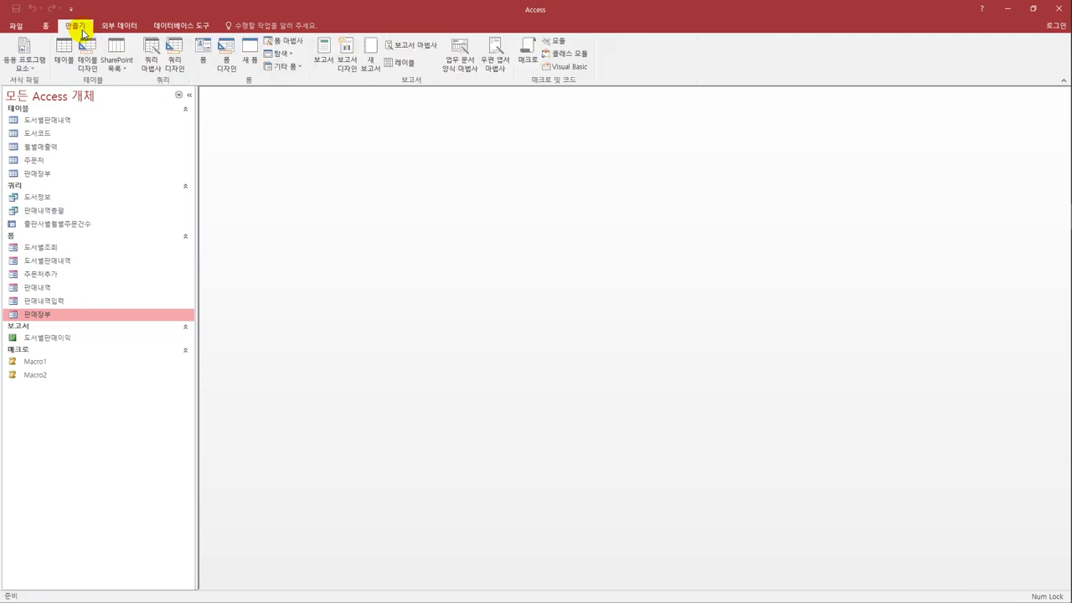
left_click(176, 65)
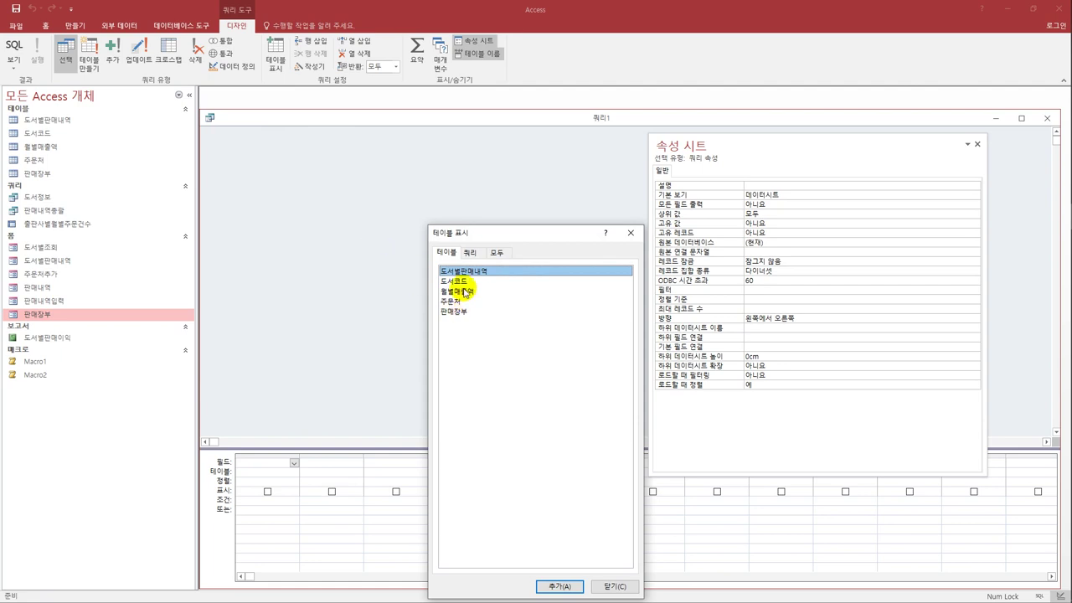
left_click(470, 252)
left_click(480, 292)
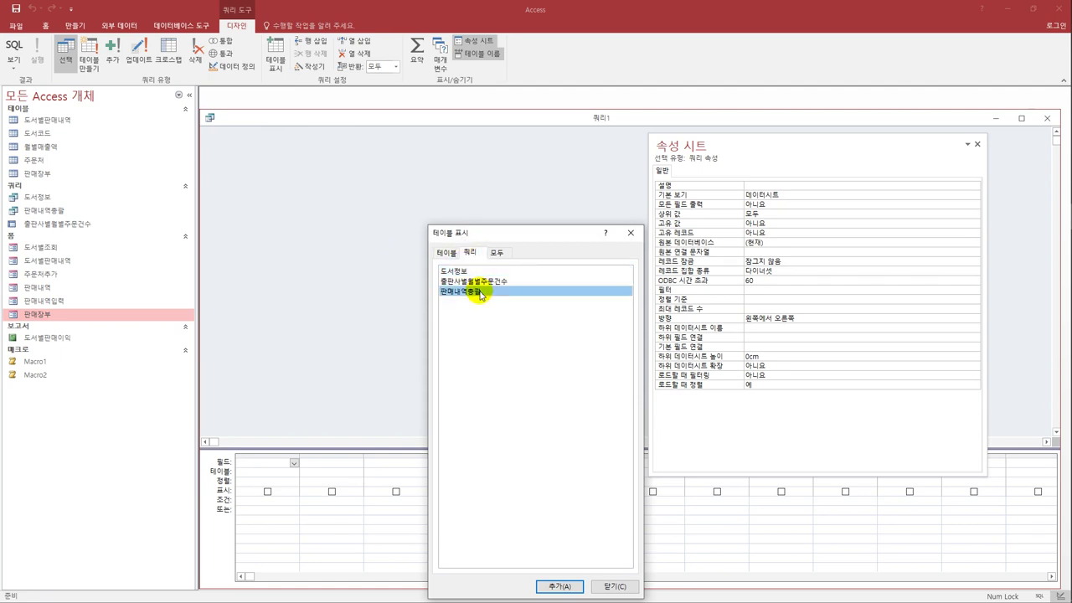
double_click(480, 292)
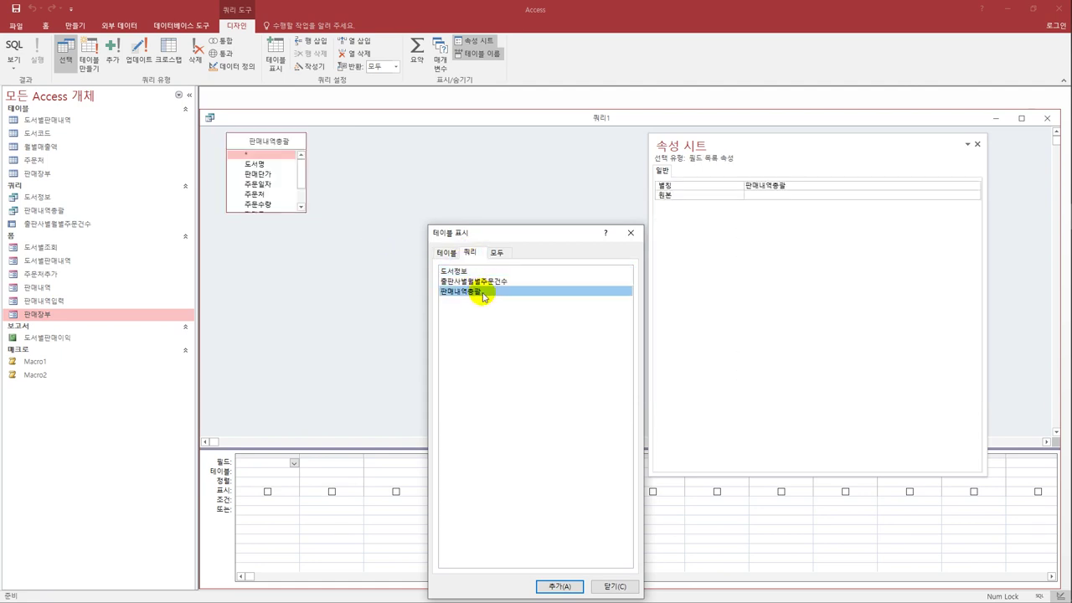
left_click(640, 242)
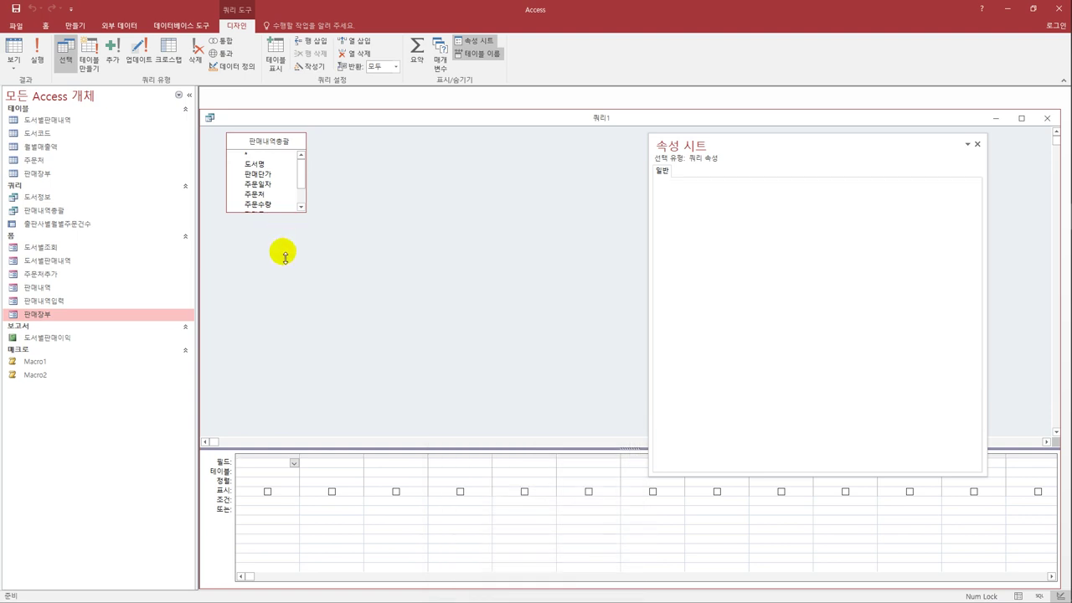
left_click_drag(285, 258, 286, 259)
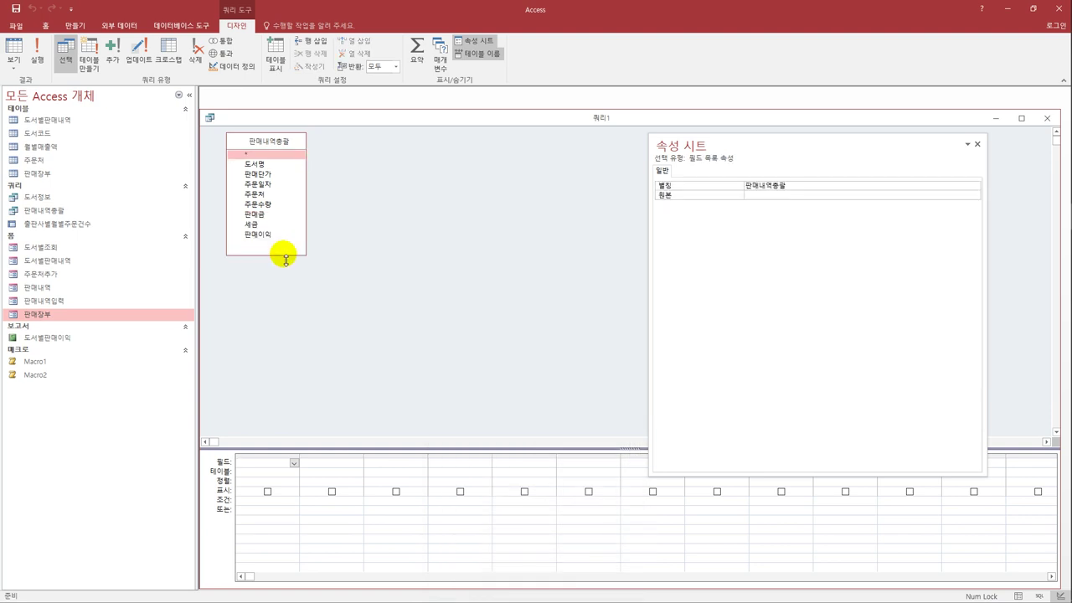
Step: Add the fields 도서명, 주문처, 판매이익 and 주문수량 to the query's design grid
double_click(271, 166)
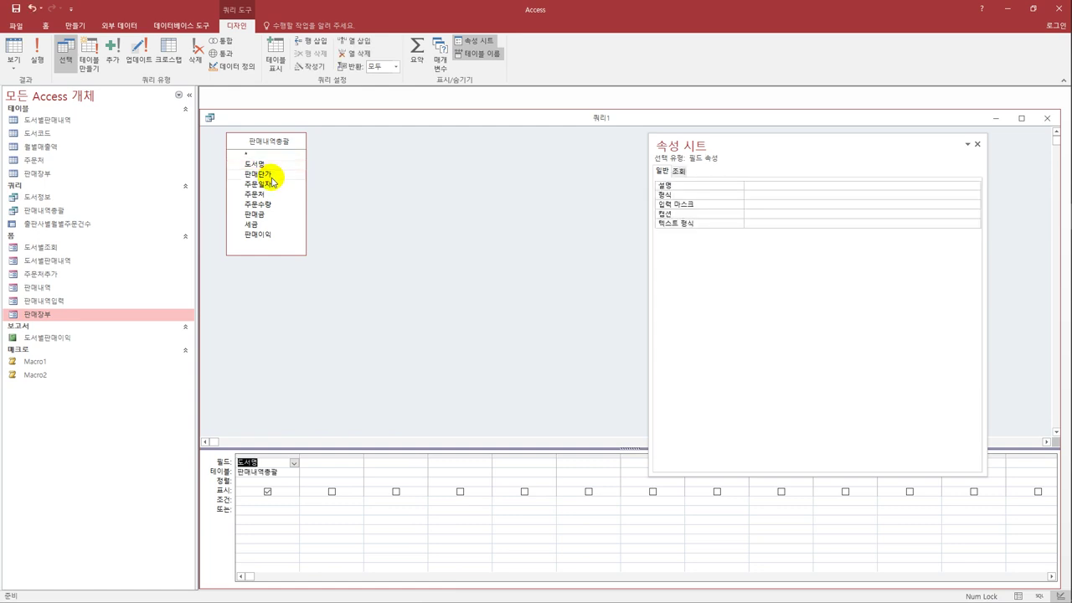
double_click(266, 195)
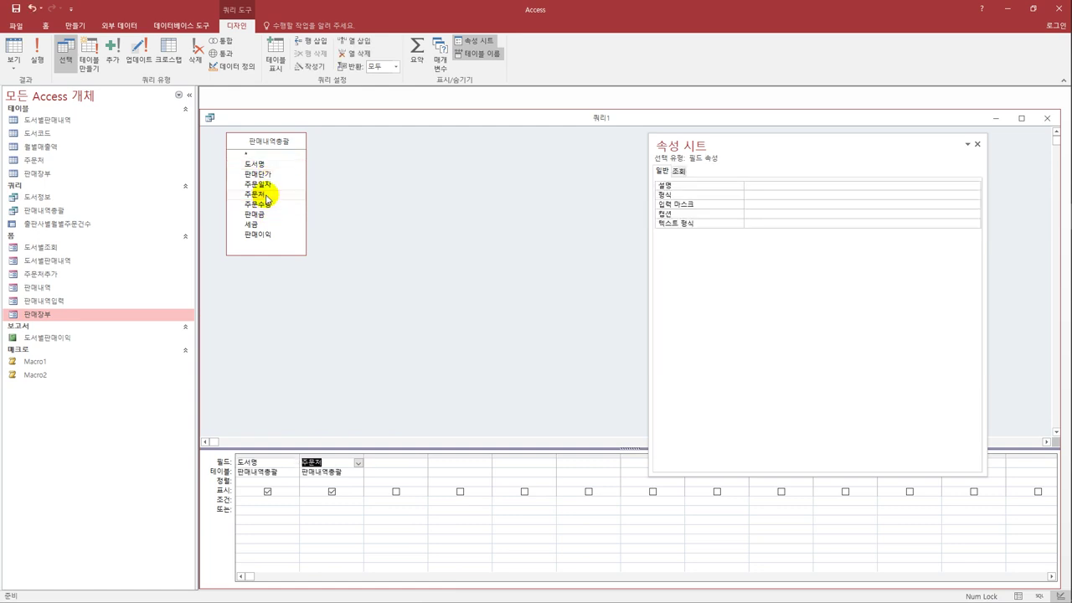
double_click(268, 234)
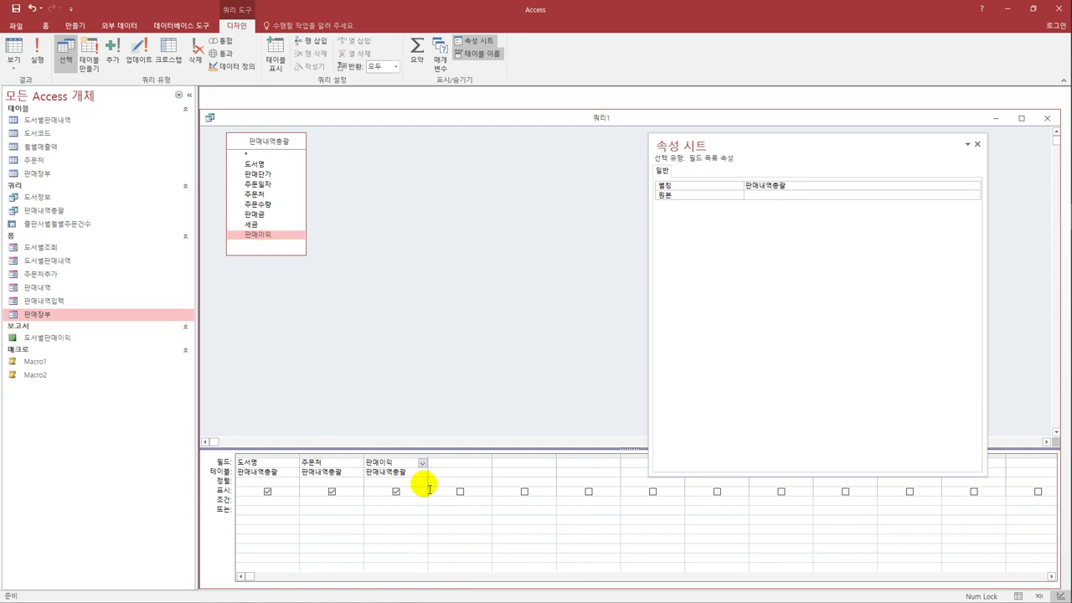
double_click(289, 204)
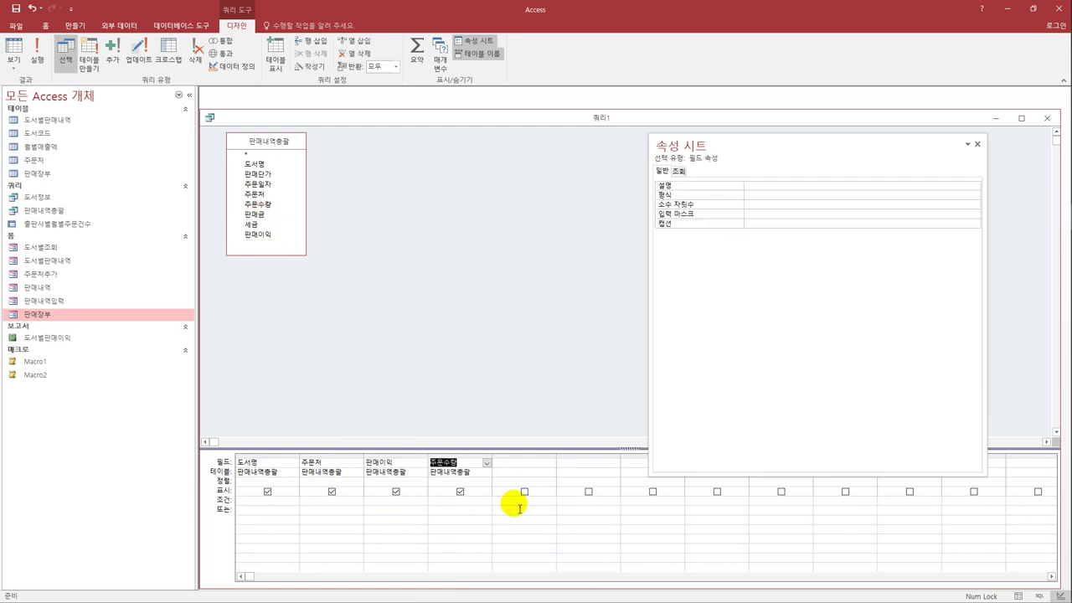
Step: Exclude 주문수량 from the query output and give it the criterion >=100 And <=200
left_click(461, 494)
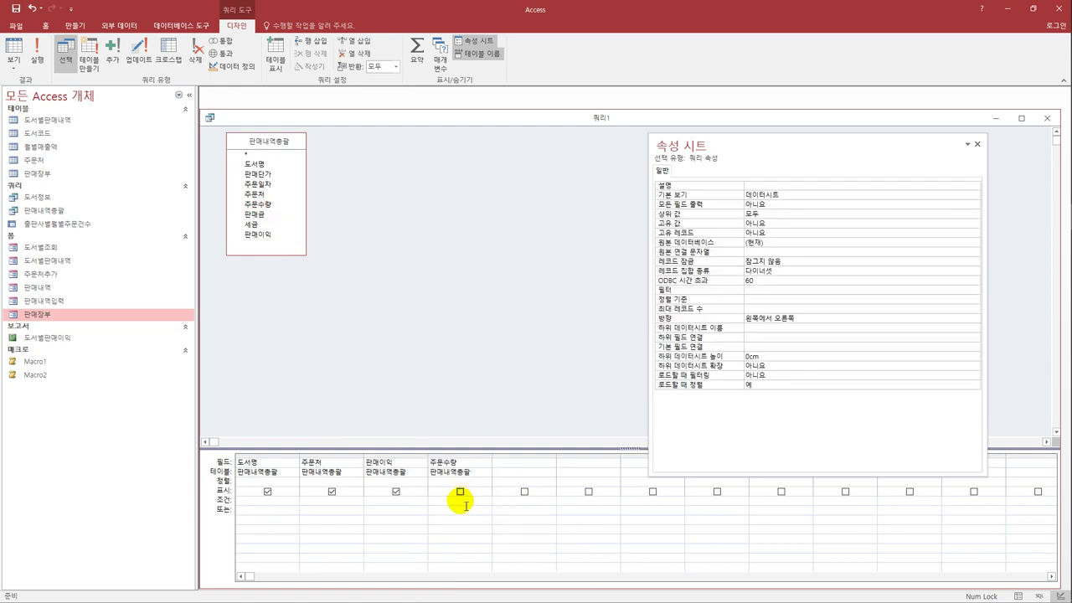
left_click(466, 503)
type(">=100 and <=200")
key("Tab")
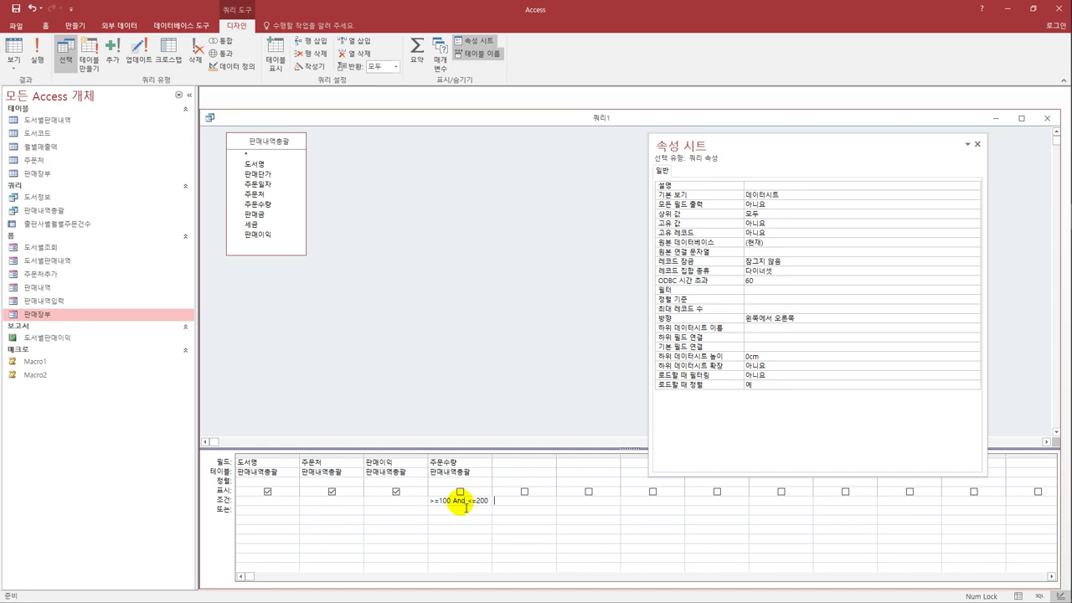
Step: Sort the query by 판매이익 in descending order (내림차순)
left_click(407, 483)
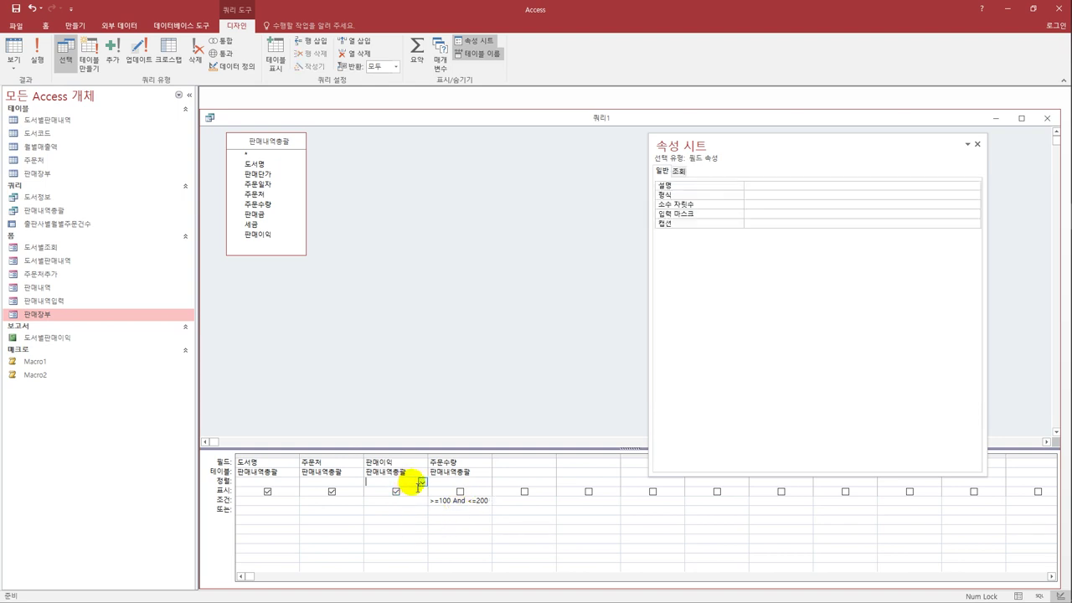
left_click(423, 483)
left_click(422, 501)
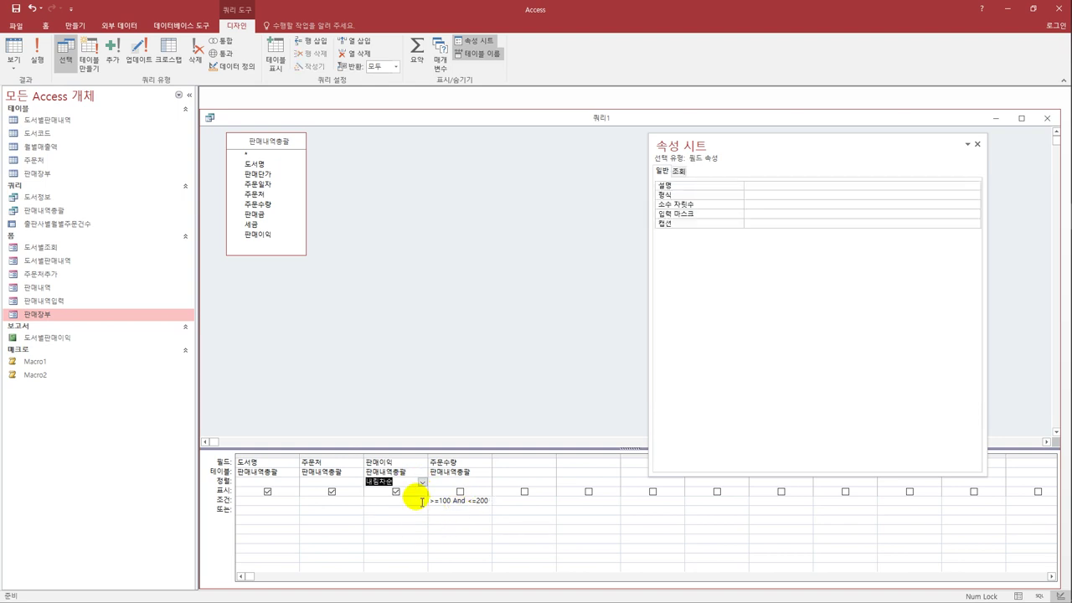
Step: Show the query as a datasheet and fit the widths of the 주문처 and 도서명 columns to their contents
left_click(14, 51)
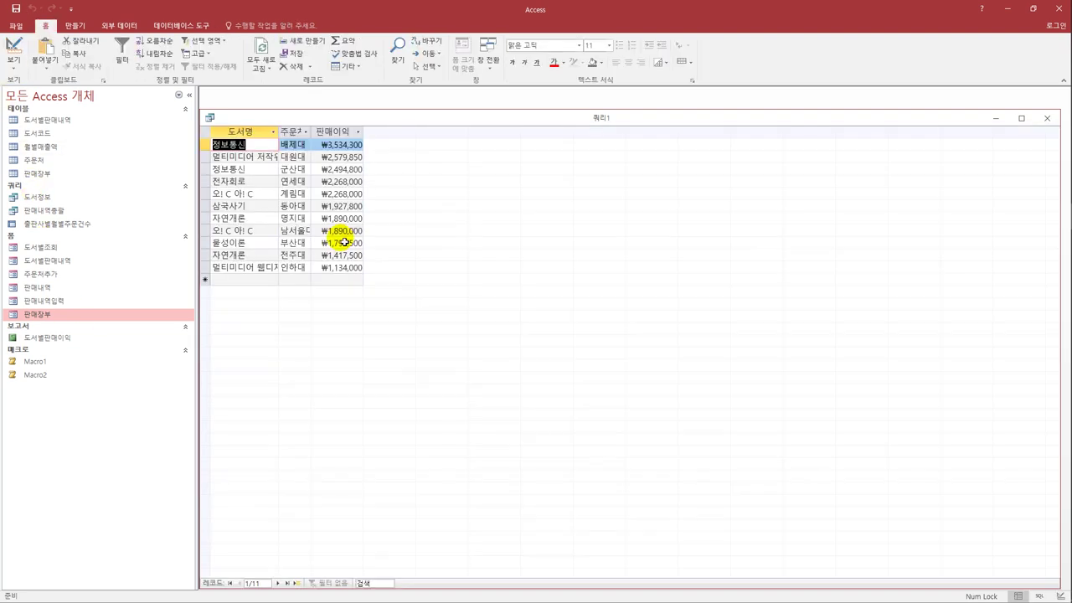
double_click(311, 132)
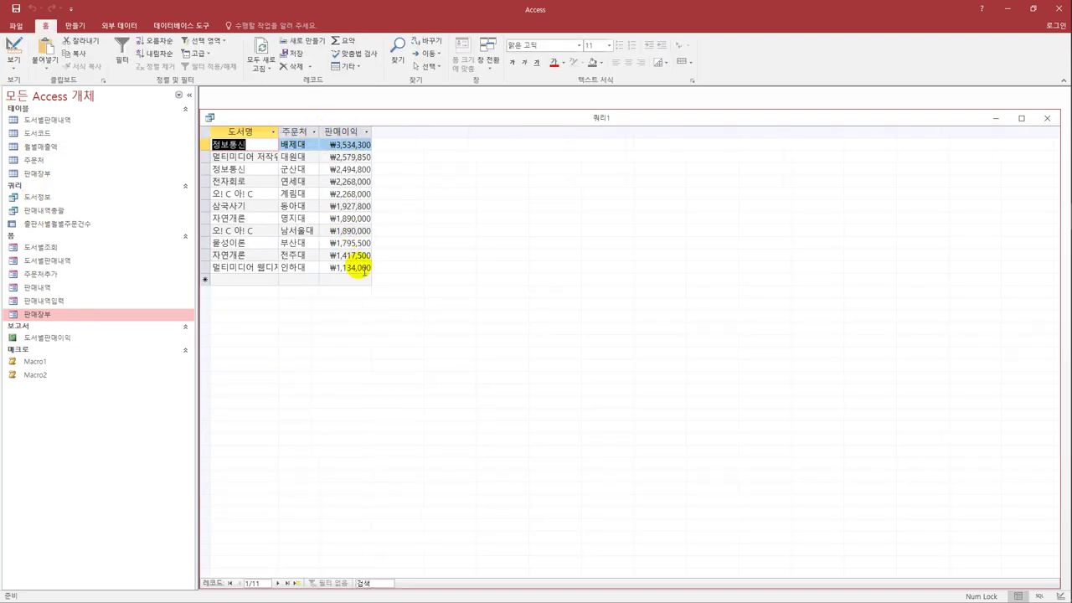
double_click(279, 131)
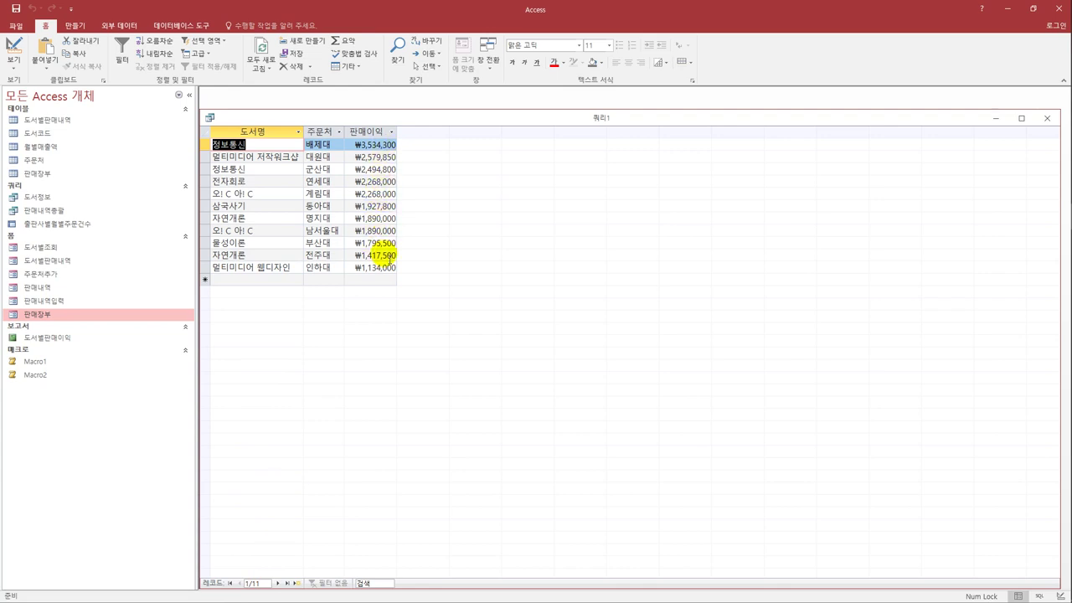
Step: Save the query as 판매이익분석 and close it
left_click(15, 8)
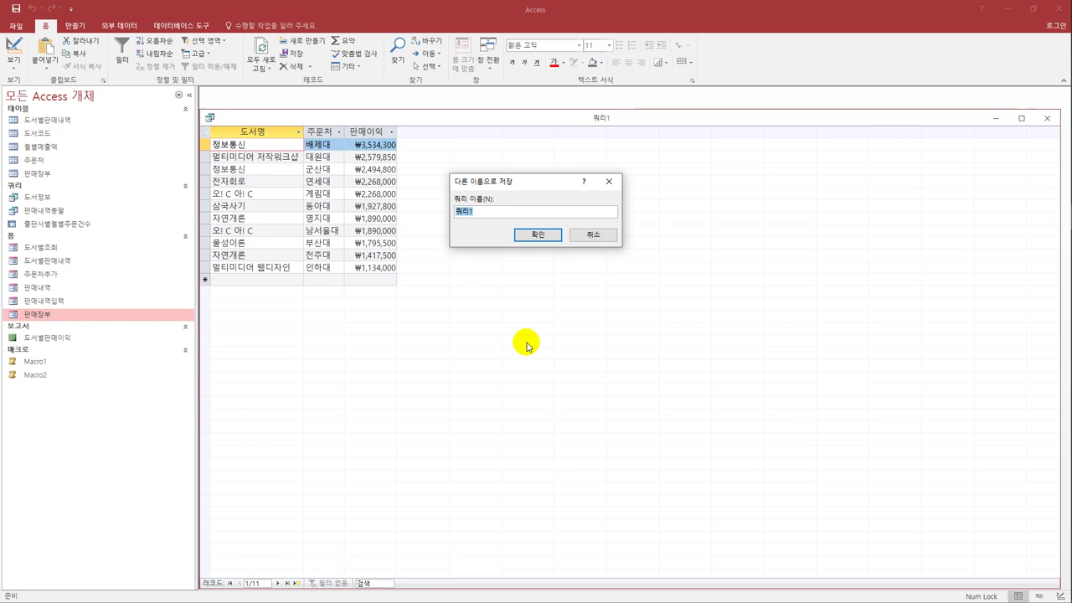
type("판매")
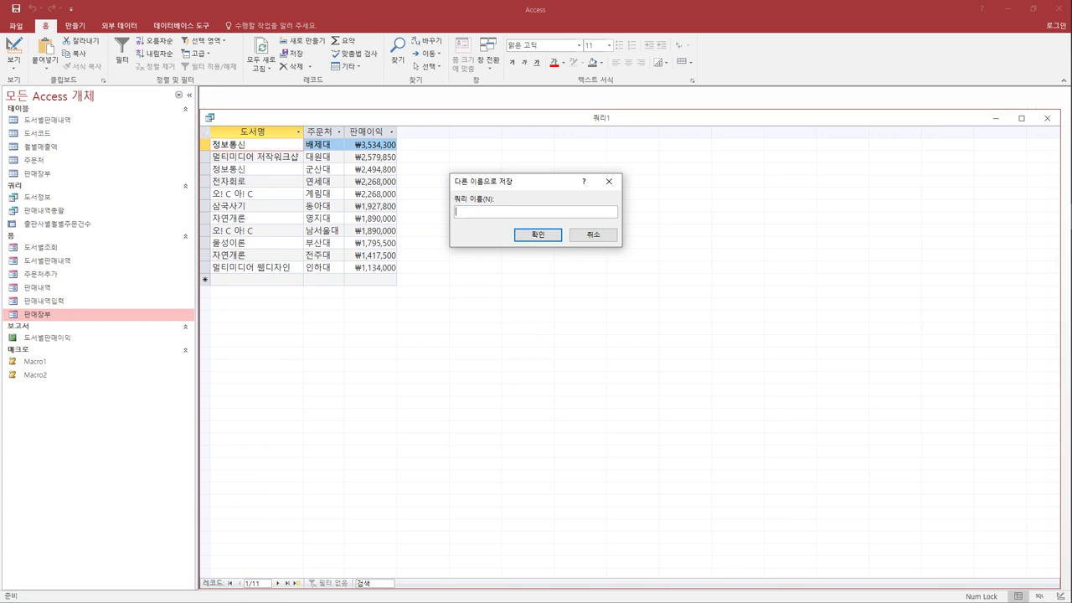
type("이익분석")
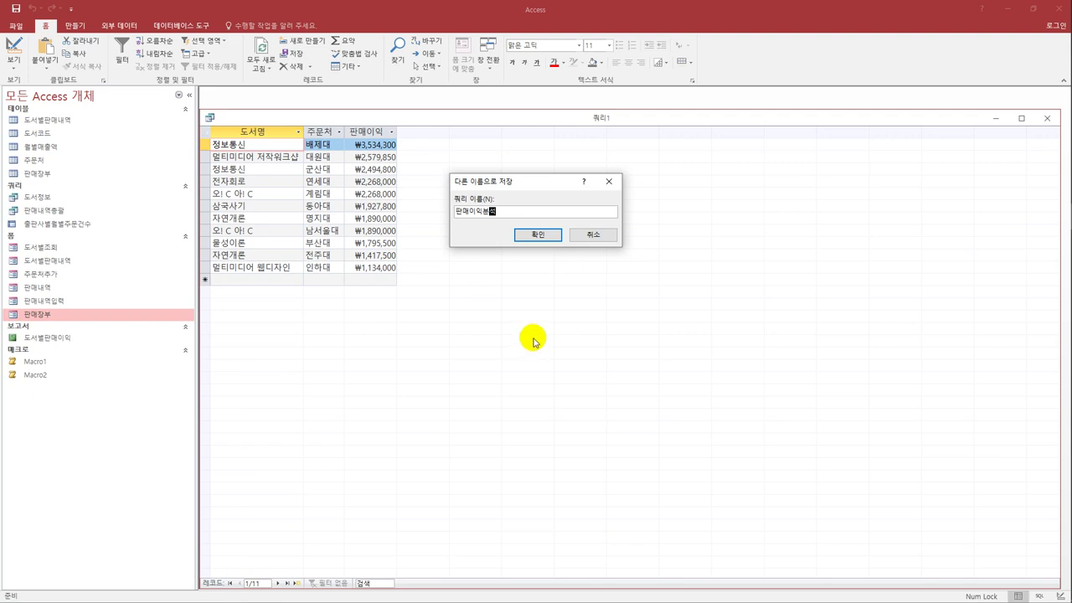
left_click(546, 236)
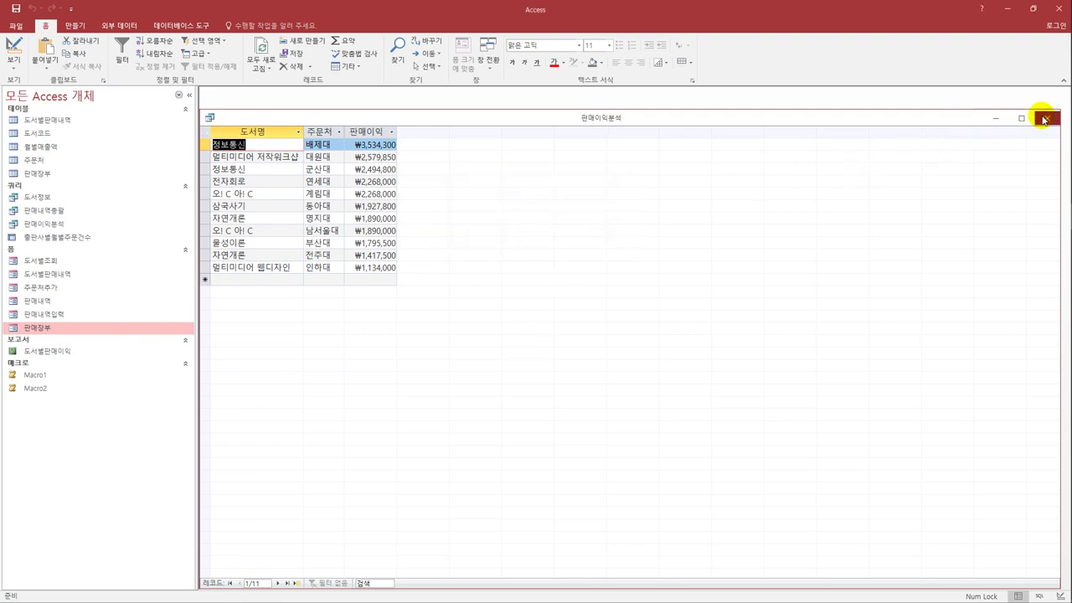
left_click(1047, 118)
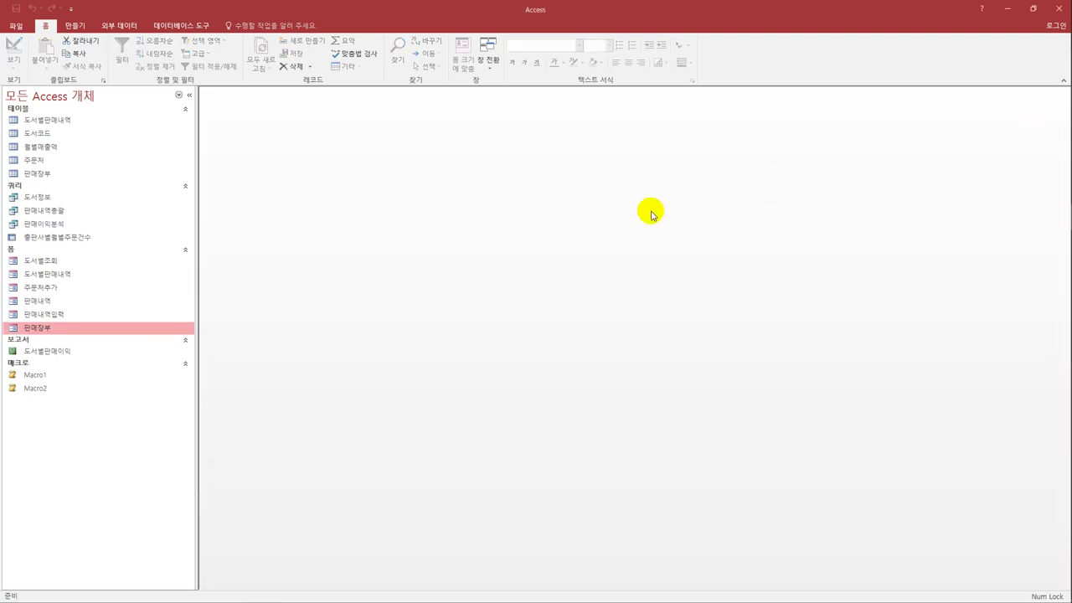